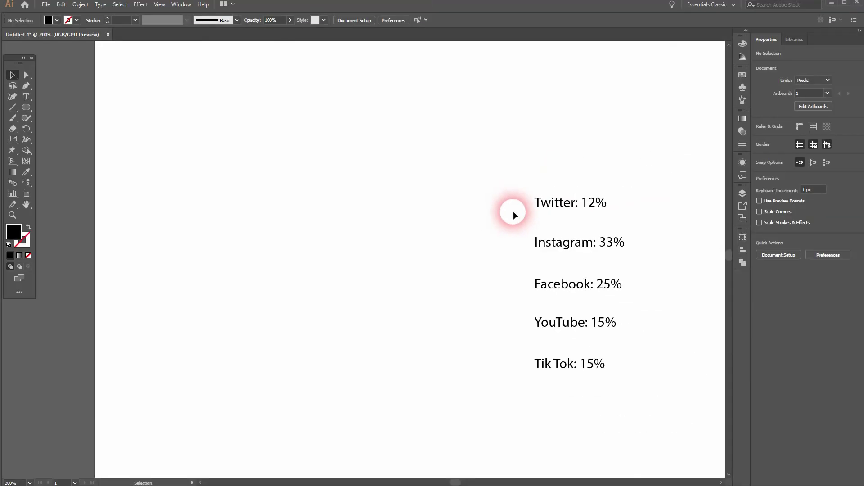
Step: Select the five percentage labels, then the Twitter and Instagram labels, and deselect them
{"action": "left_click_drag", "start_coordinate": [513, 168], "coordinate": [668, 414]}
{"action": "left_click", "coordinate": [666, 390]}
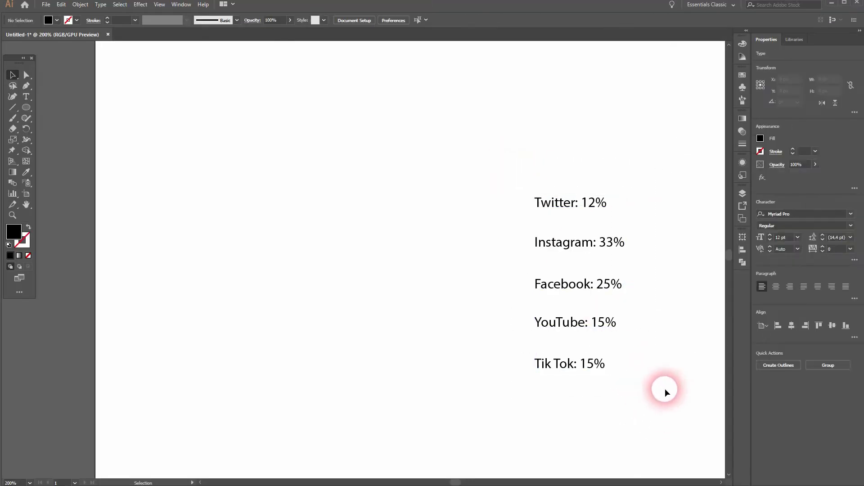
{"action": "left_click", "coordinate": [600, 203]}
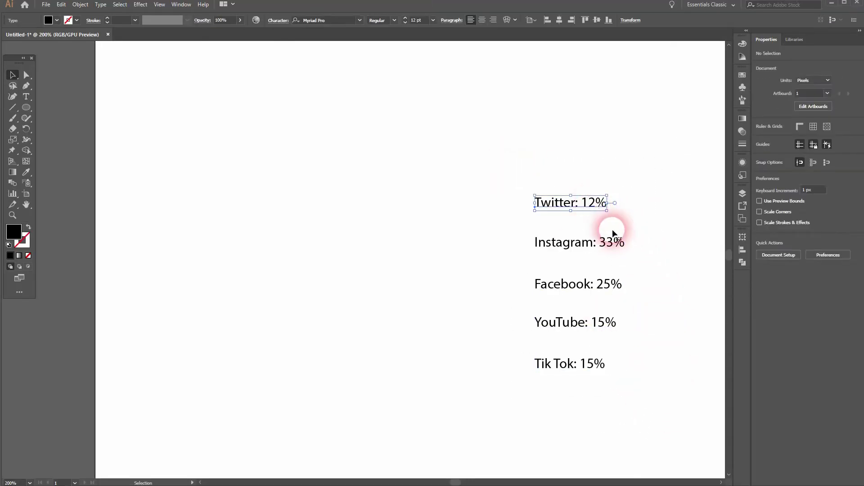
{"action": "left_click", "coordinate": [610, 242]}
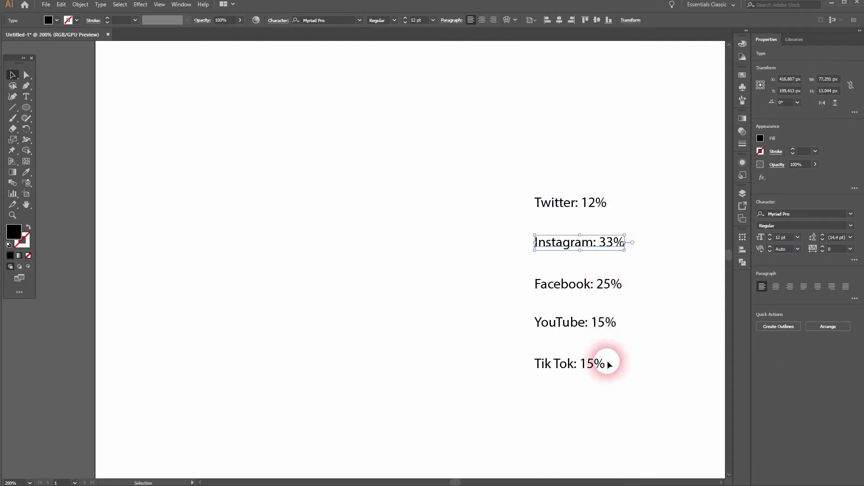
{"action": "left_click", "coordinate": [577, 427]}
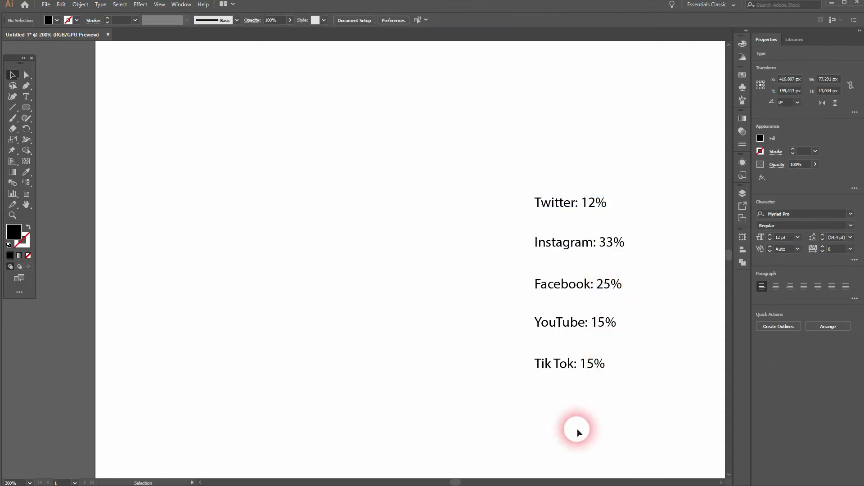
Step: Add a 'Total: 100%' line below Tik Tok: 15% and nudge it into line under the list
{"action": "key", "text": "t"}
{"action": "left_click", "coordinate": [535, 412]}
{"action": "type", "text": "Total: 100%"}
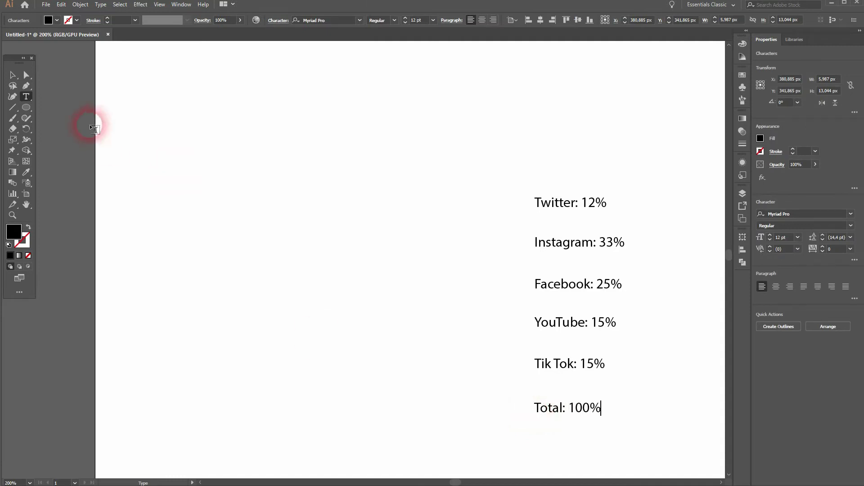
{"action": "left_click", "coordinate": [13, 75]}
{"action": "left_click_drag", "start_coordinate": [574, 406], "coordinate": [578, 400]}
{"action": "left_click", "coordinate": [665, 391]}
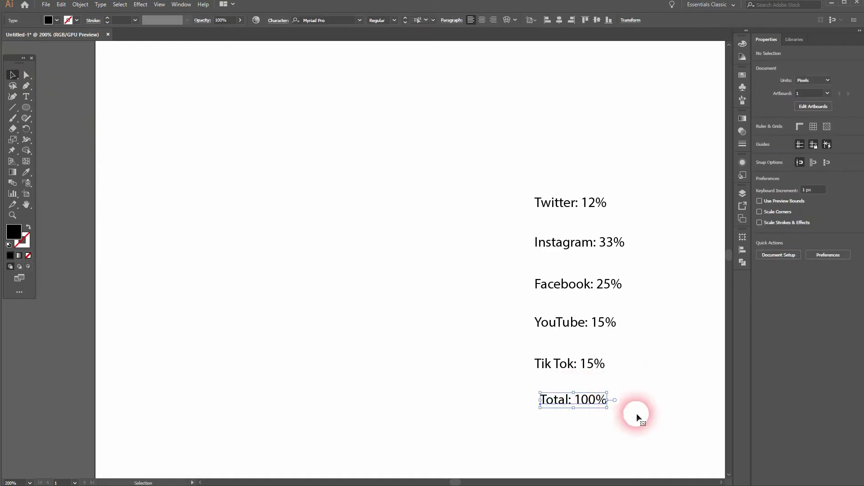
{"action": "left_click", "coordinate": [622, 389]}
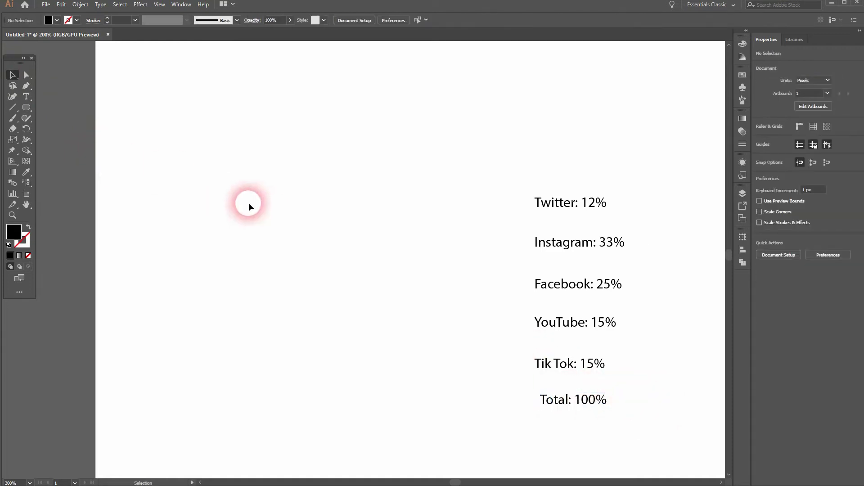
Step: Draw a black rectangle at the artboard's upper left with the Rectangle Tool
{"action": "left_click", "coordinate": [27, 107]}
{"action": "left_click", "coordinate": [64, 109]}
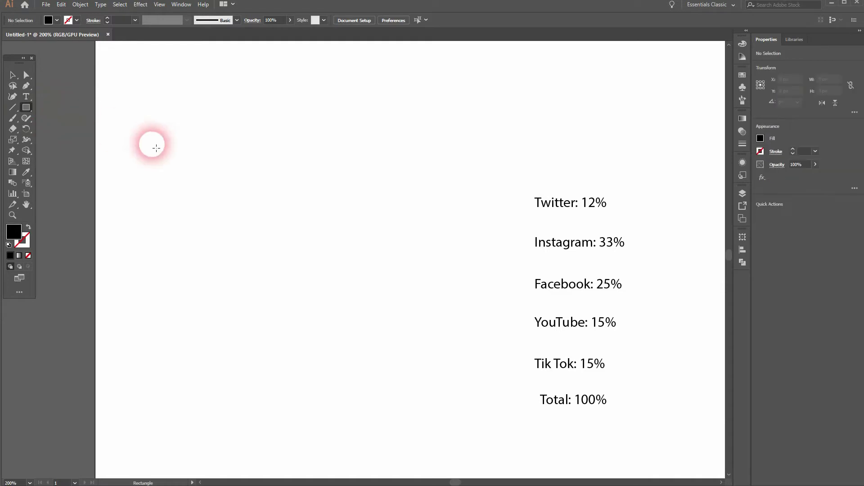
{"action": "left_click_drag", "start_coordinate": [164, 138], "coordinate": [299, 177]}
{"action": "left_click", "coordinate": [12, 75]}
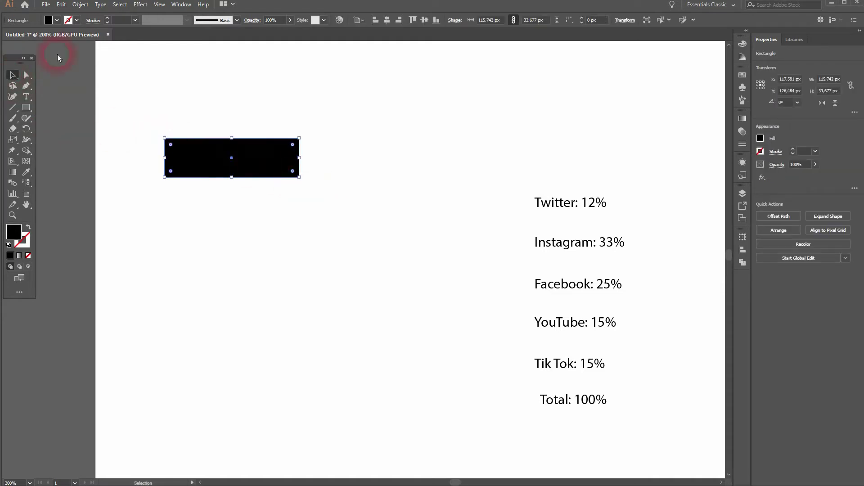
{"action": "left_click", "coordinate": [157, 5]}
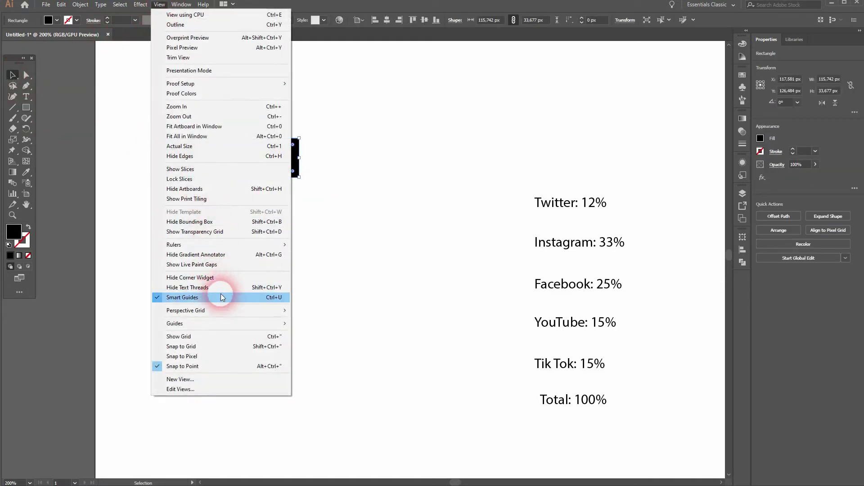
{"action": "left_click", "coordinate": [349, 225]}
{"action": "left_click", "coordinate": [251, 160]}
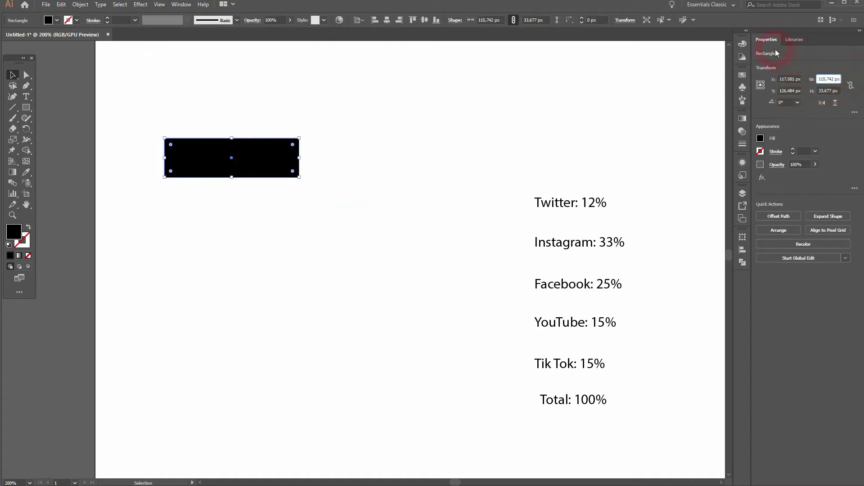
Step: Set the rectangle's width to 100 px and stretch it to about 39.484 px tall
{"action": "left_click", "coordinate": [180, 5]}
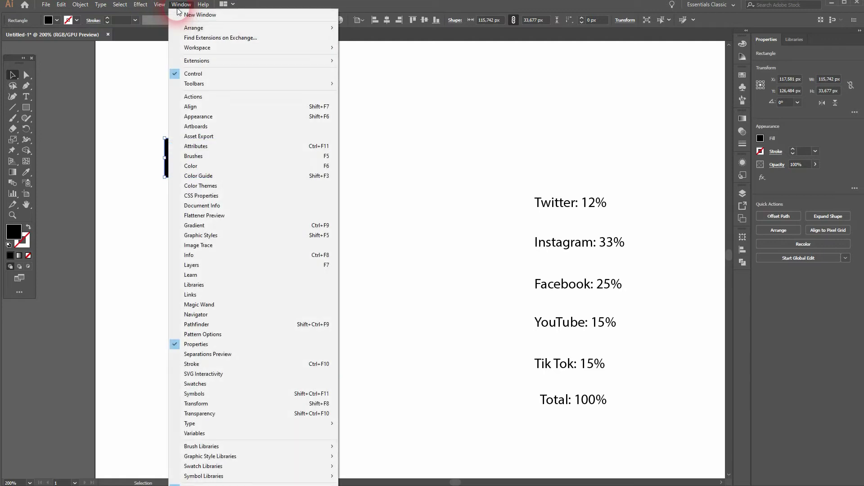
{"action": "left_click", "coordinate": [260, 350]}
{"action": "left_click", "coordinate": [827, 80]}
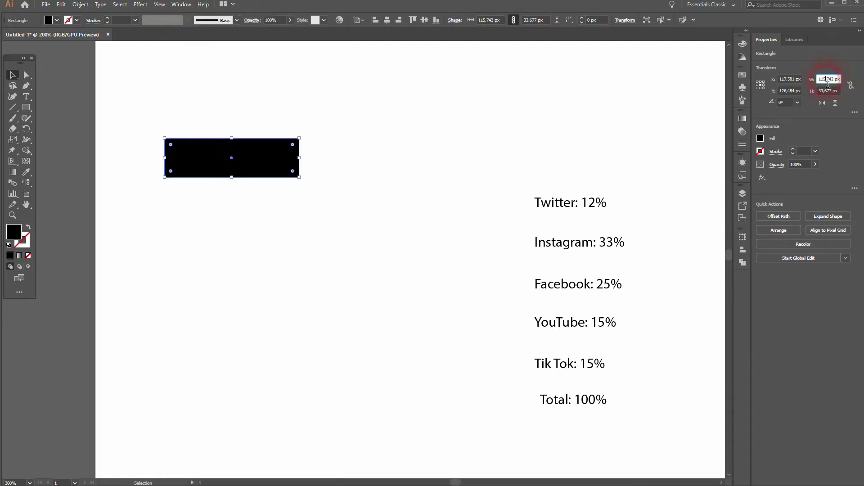
{"action": "type", "text": "100"}
{"action": "left_click", "coordinate": [851, 86]}
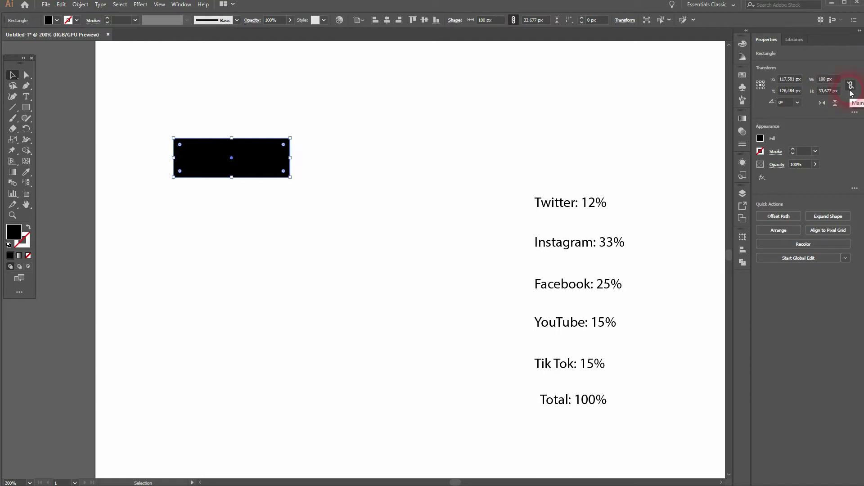
{"action": "left_click", "coordinate": [828, 91]}
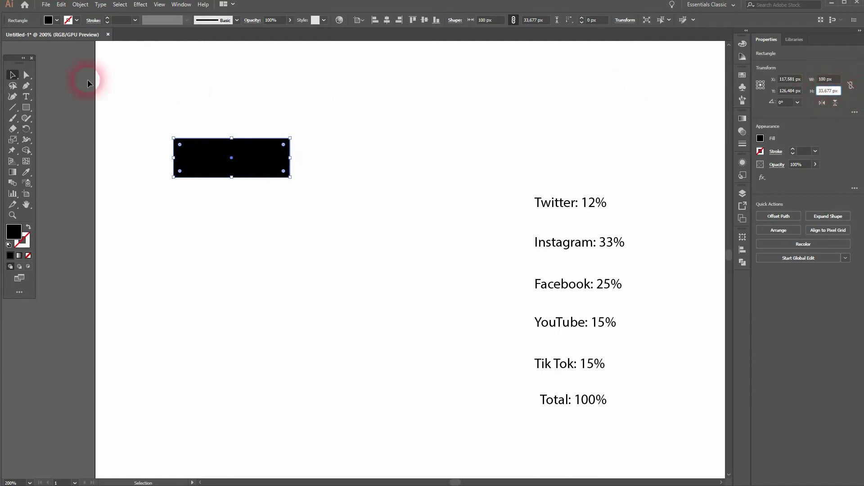
{"action": "mouse_move", "coordinate": [232, 178]}
{"action": "left_mouse_down"}
{"action": "mouse_move", "coordinate": [233, 195]}
{"action": "mouse_move", "coordinate": [232, 183]}
{"action": "left_mouse_up"}
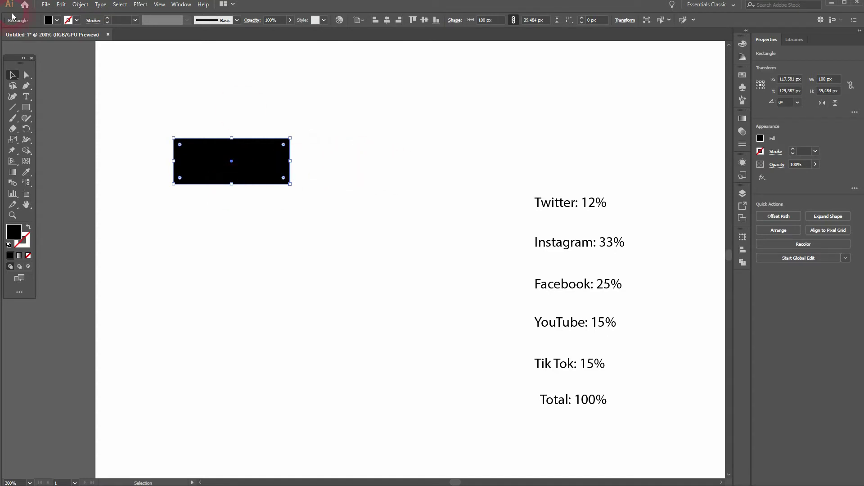
Step: Fill the rectangle grey and stack copies down beside the labels using Ctrl+D
{"action": "left_click", "coordinate": [57, 21]}
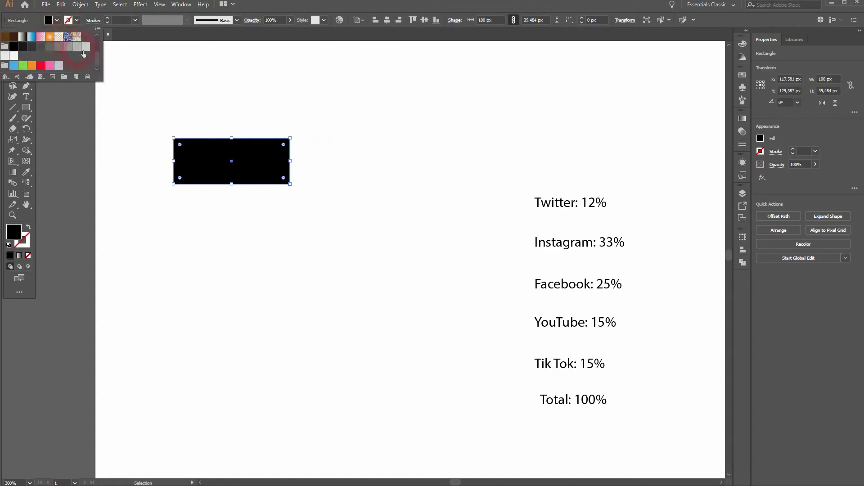
{"action": "left_click", "coordinate": [82, 51]}
{"action": "left_click", "coordinate": [340, 151]}
{"action": "left_click", "coordinate": [341, 151]}
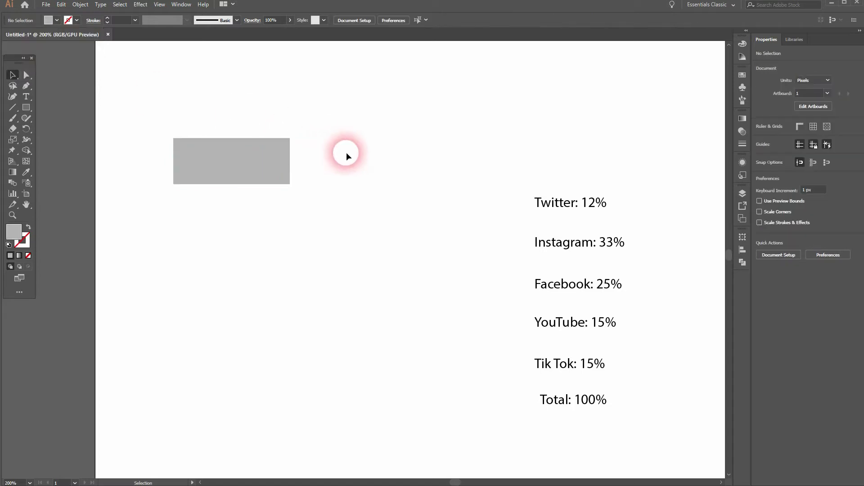
{"action": "left_click_drag", "start_coordinate": [217, 169], "coordinate": [430, 269]}
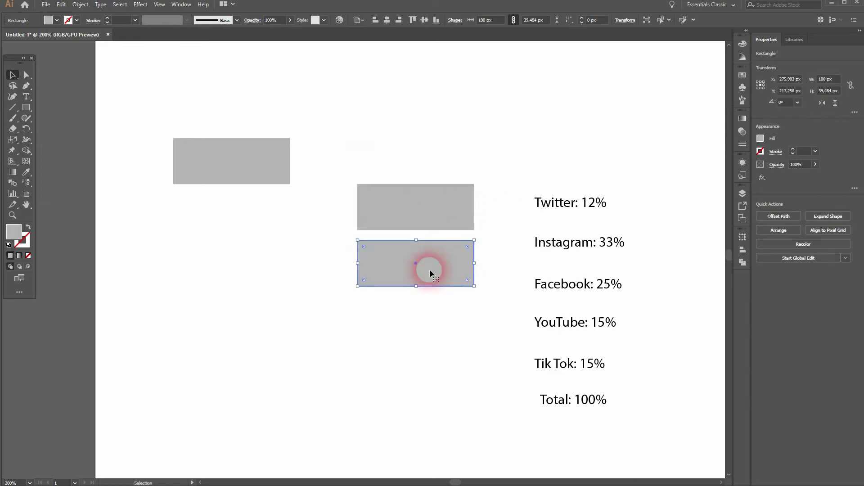
{"action": "key", "text": "ctrl+d"}
{"action": "key", "text": "ctrl+d"}
{"action": "key", "text": "ctrl+d"}
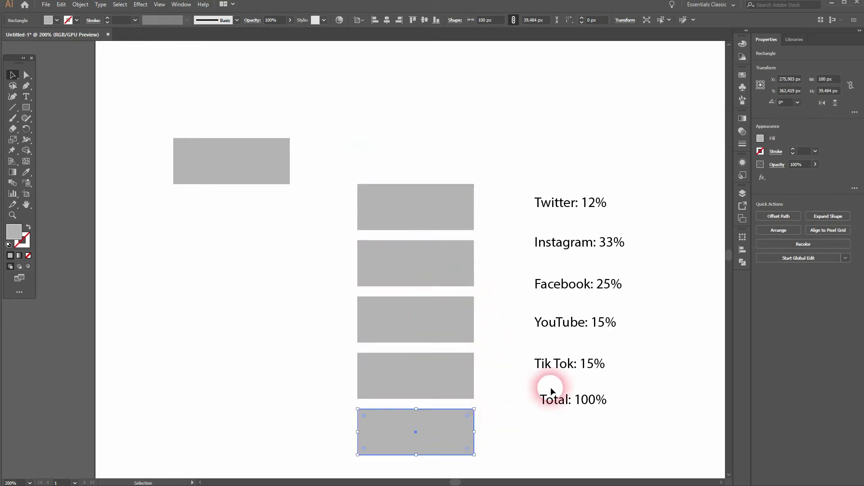
Step: Delete the Total: 100% line and move the Tik Tok, YouTube, Facebook and Instagram labels beside their bars
{"action": "left_click", "coordinate": [570, 408]}
{"action": "key", "text": "Delete"}
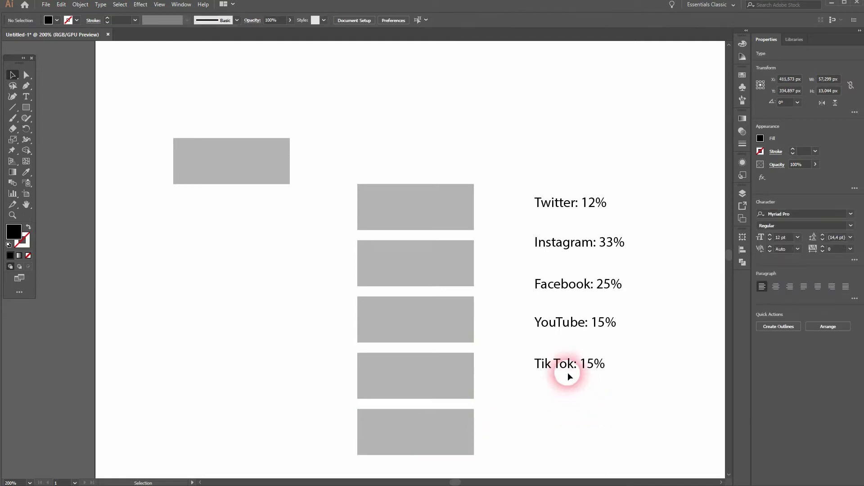
{"action": "left_click_drag", "start_coordinate": [565, 370], "coordinate": [569, 431]}
{"action": "left_click_drag", "start_coordinate": [581, 329], "coordinate": [573, 378]}
{"action": "left_click_drag", "start_coordinate": [582, 293], "coordinate": [581, 328]}
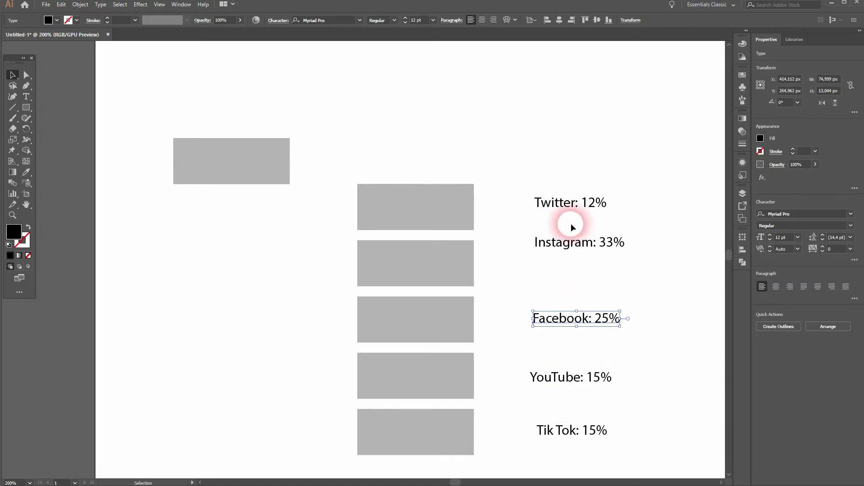
{"action": "left_click_drag", "start_coordinate": [574, 246], "coordinate": [575, 269]}
{"action": "left_click", "coordinate": [269, 311]}
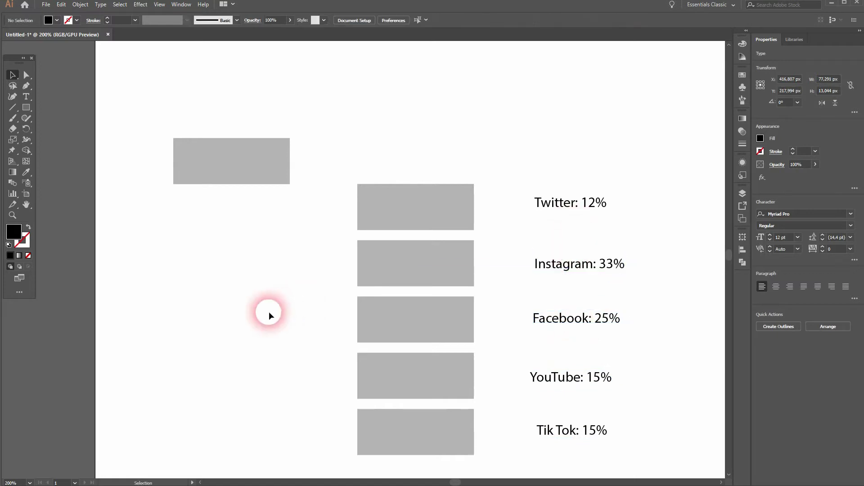
{"action": "left_click", "coordinate": [415, 199]}
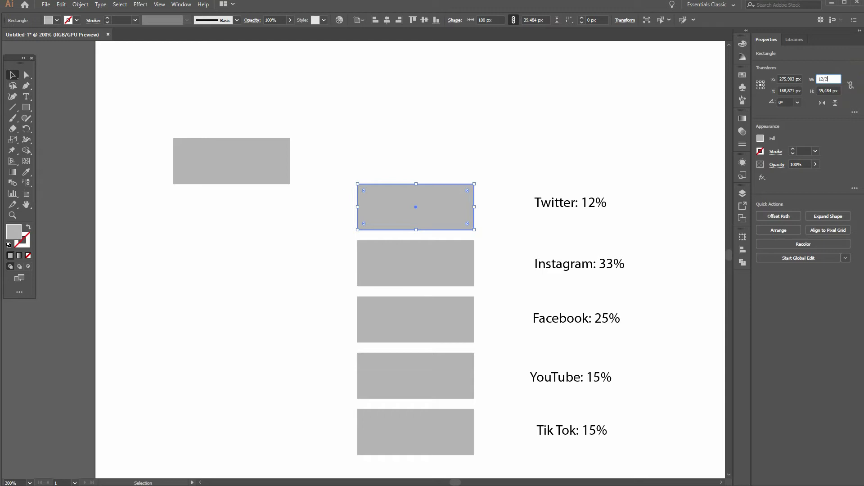
Step: Narrow the top Twitter bar to 6 px wide and fill it dark red
{"action": "left_click", "coordinate": [859, 85]}
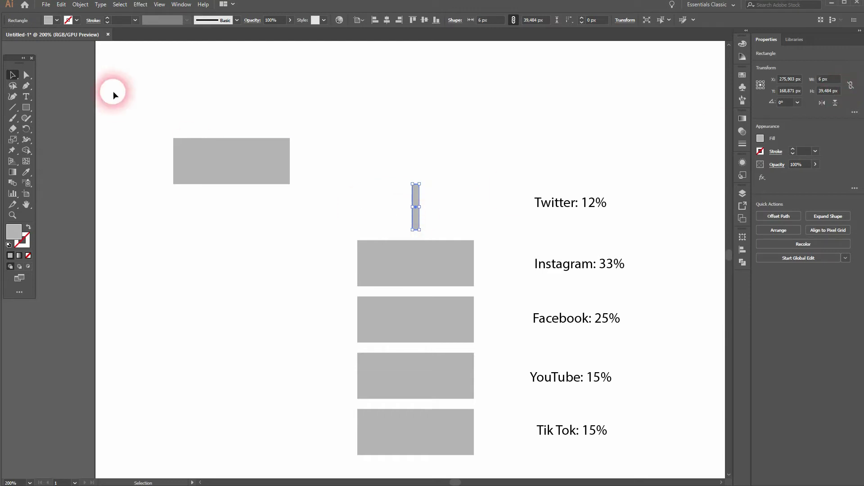
{"action": "left_click", "coordinate": [53, 20]}
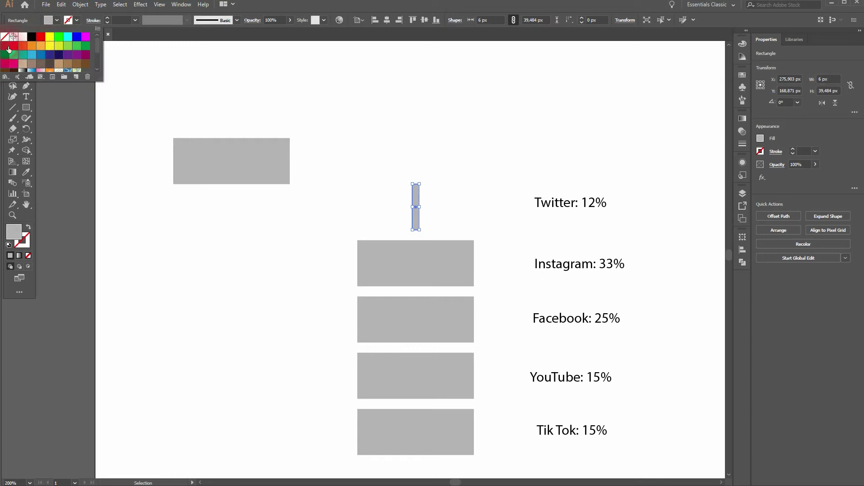
{"action": "left_click", "coordinate": [4, 45]}
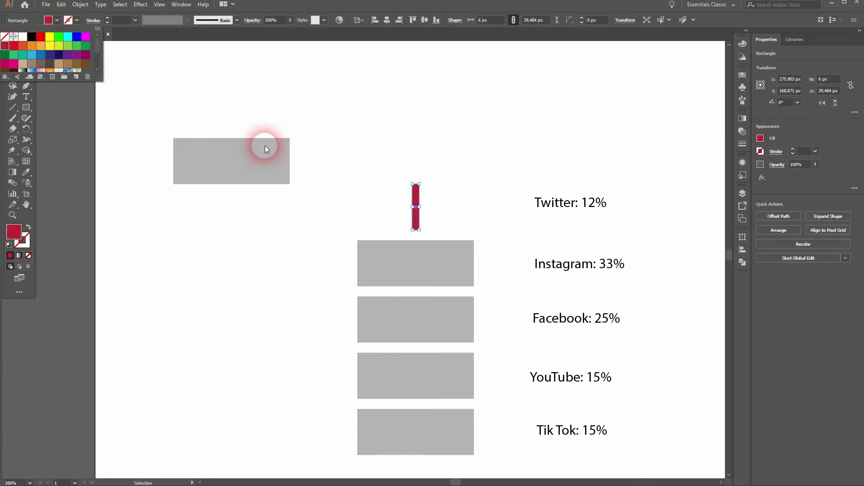
{"action": "left_click", "coordinate": [471, 215]}
Step: Add a '6px' note just right of Twitter: 12%
{"action": "key", "text": "t"}
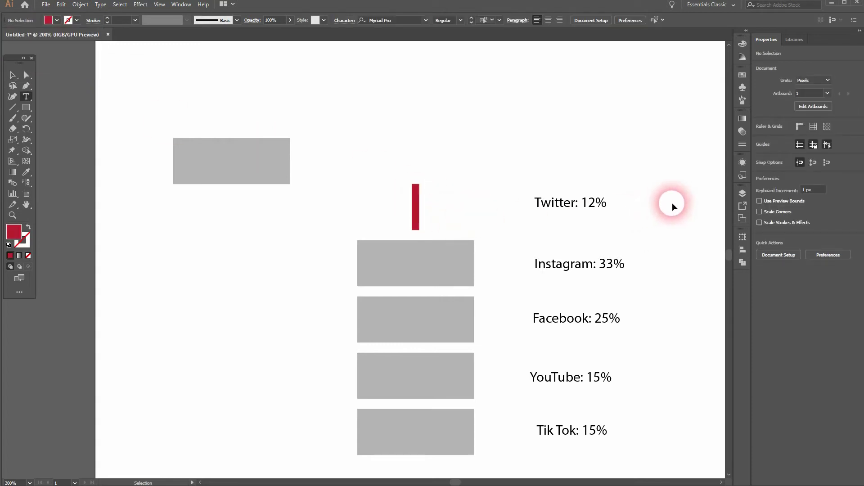
{"action": "left_click", "coordinate": [669, 203]}
{"action": "type", "text": "6"}
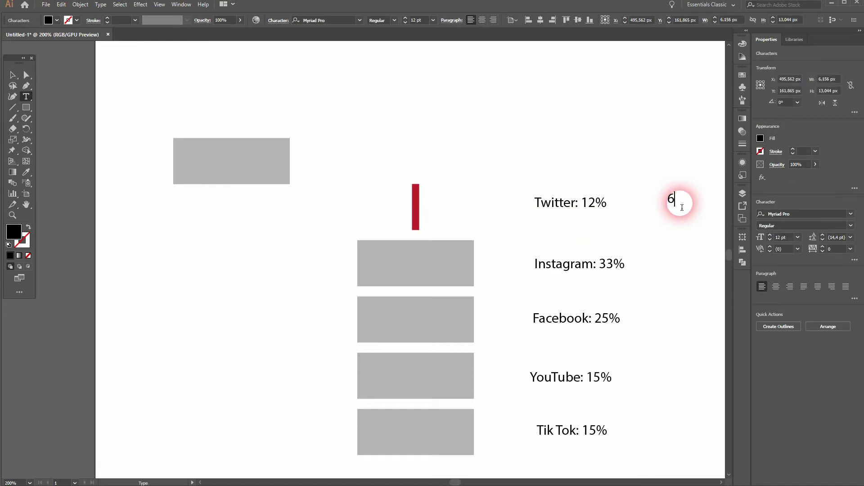
{"action": "key", "text": "Escape"}
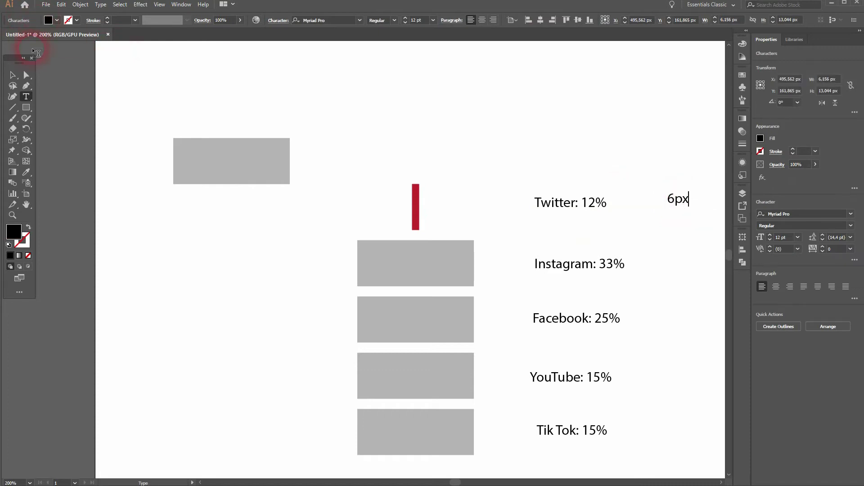
{"action": "left_click", "coordinate": [12, 76]}
{"action": "left_click_drag", "start_coordinate": [679, 200], "coordinate": [650, 205]}
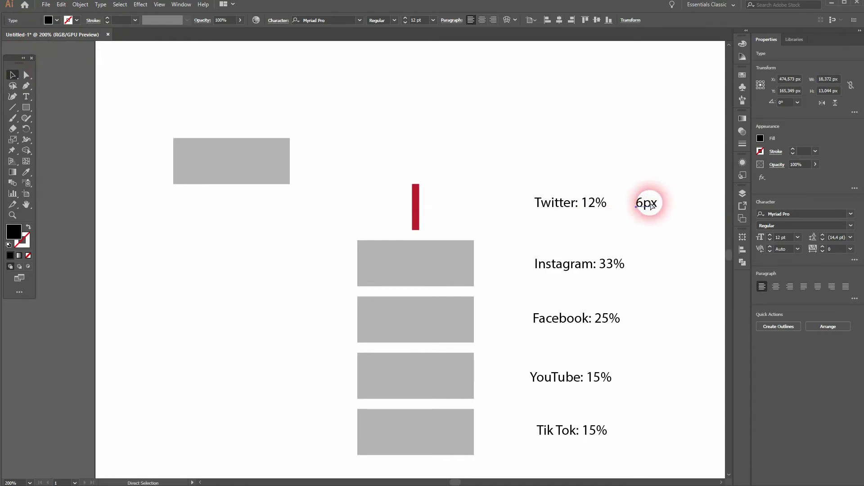
Step: Copy the note beside Instagram: 33% and change it to '16,5px'
{"action": "left_click_drag", "start_coordinate": [651, 205], "coordinate": [659, 266]}
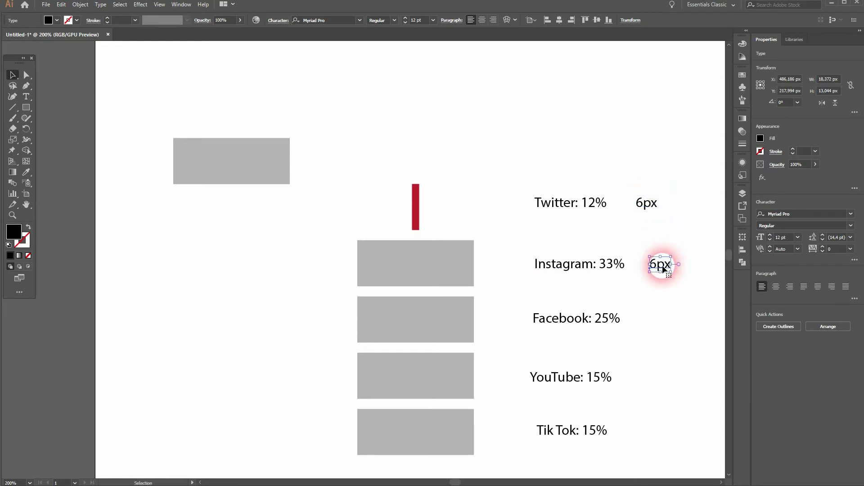
{"action": "key", "text": "t"}
{"action": "left_click", "coordinate": [656, 269]}
{"action": "key", "text": "BackSpace"}
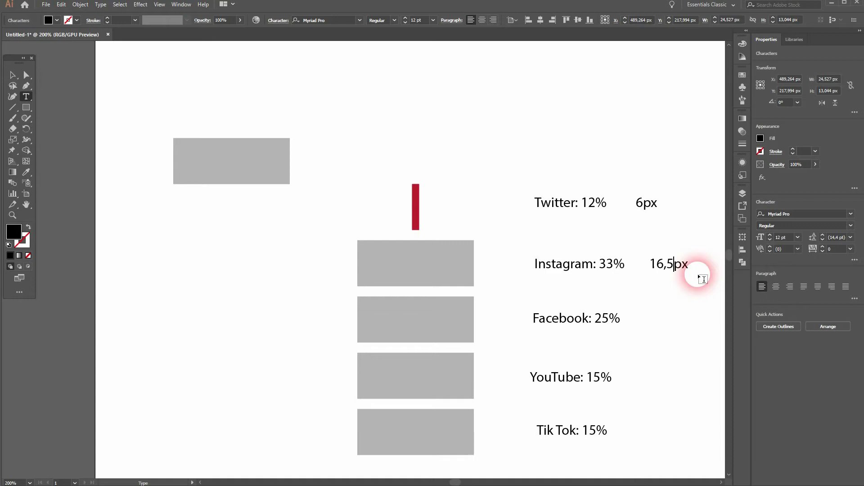
{"action": "type", "text": "16,5"}
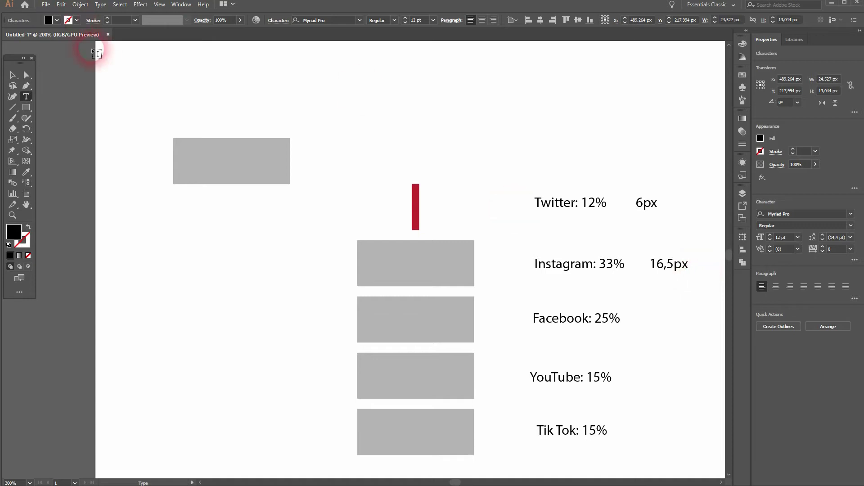
{"action": "left_click", "coordinate": [13, 75]}
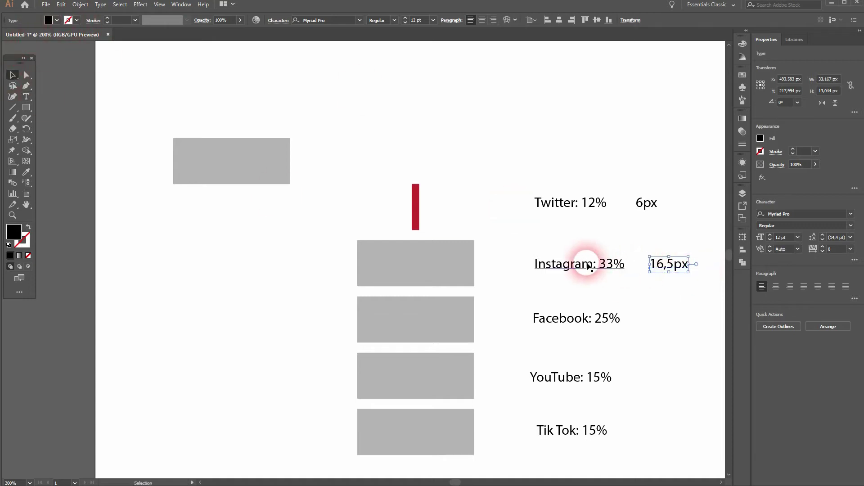
Step: Make the Instagram bar 16,5 px wide and fill it red
{"action": "left_click", "coordinate": [416, 274]}
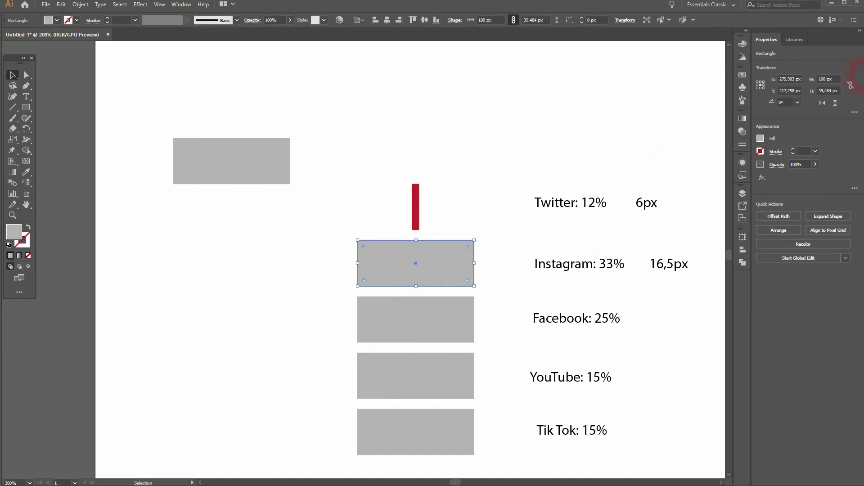
{"action": "type", "text": "16,5"}
{"action": "left_click", "coordinate": [837, 85]}
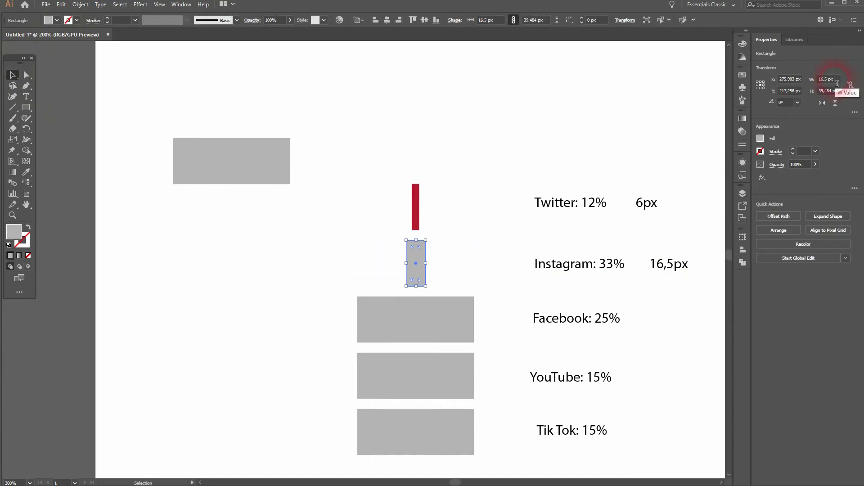
{"action": "left_click", "coordinate": [57, 20]}
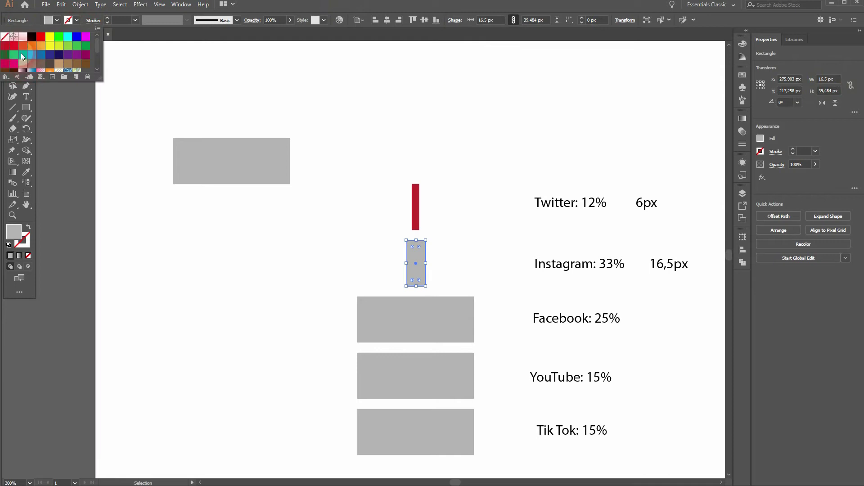
{"action": "left_click", "coordinate": [16, 47]}
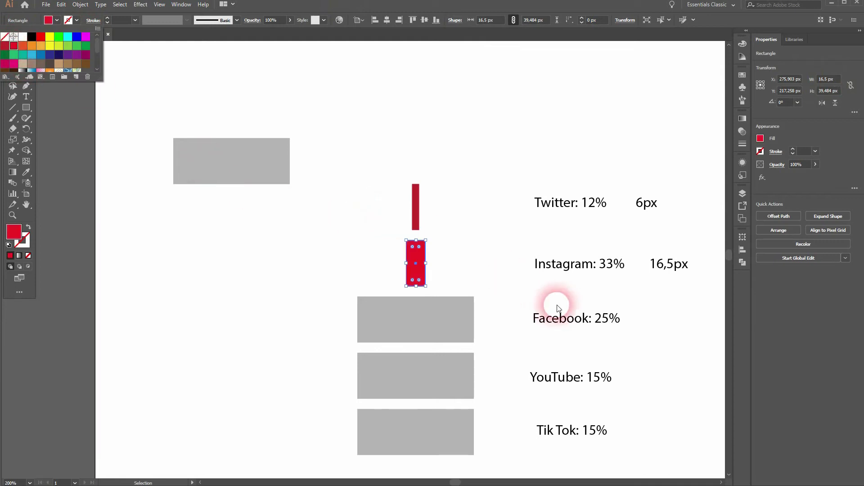
{"action": "left_click", "coordinate": [450, 304]}
Step: Make the Facebook bar 12,5 px wide and fill it orange-red
{"action": "left_click", "coordinate": [450, 304]}
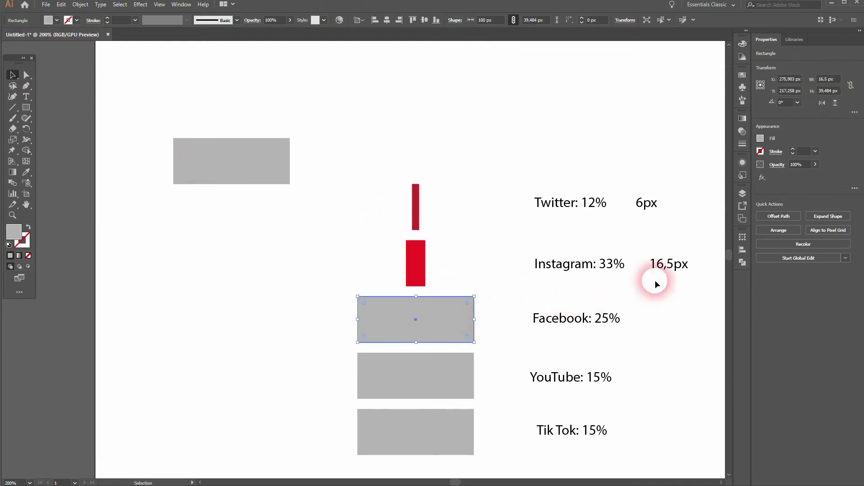
{"action": "left_click", "coordinate": [827, 84]}
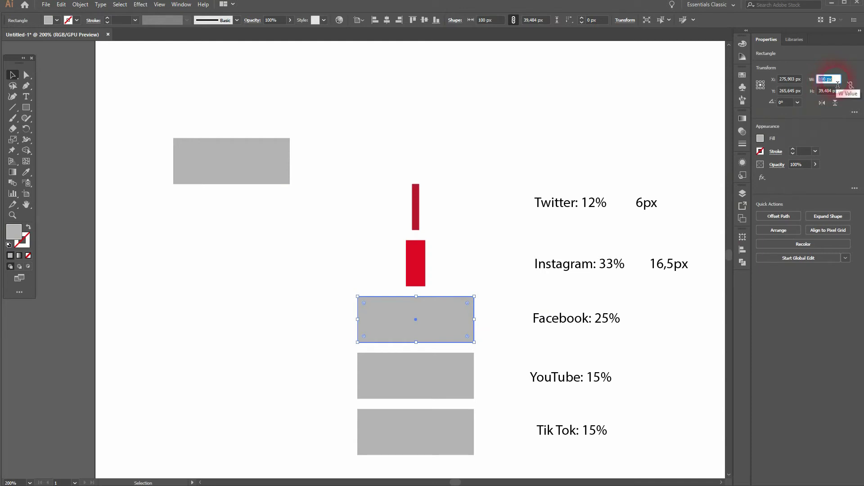
{"action": "type", "text": "12,5"}
{"action": "key", "text": "Return"}
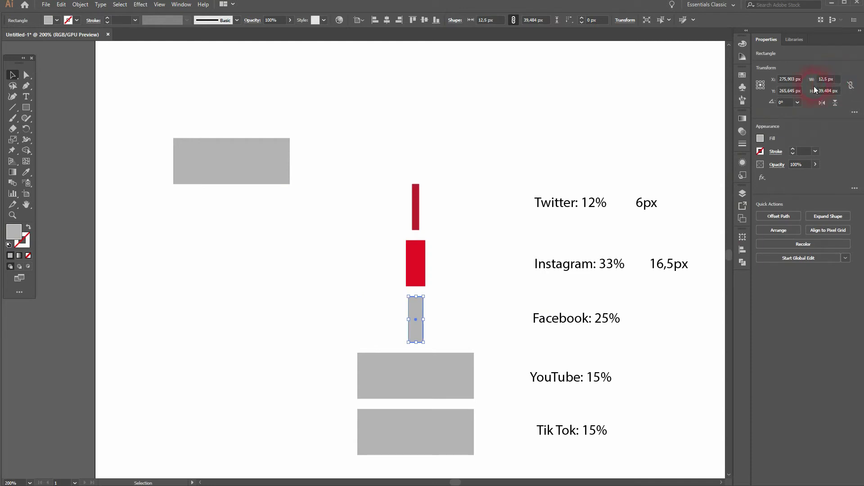
{"action": "left_click", "coordinate": [56, 21]}
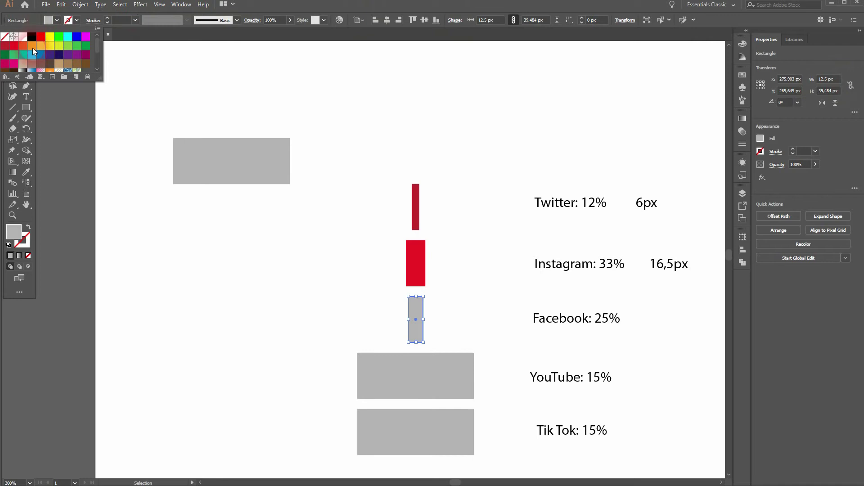
{"action": "left_click", "coordinate": [22, 45]}
{"action": "left_click", "coordinate": [381, 356]}
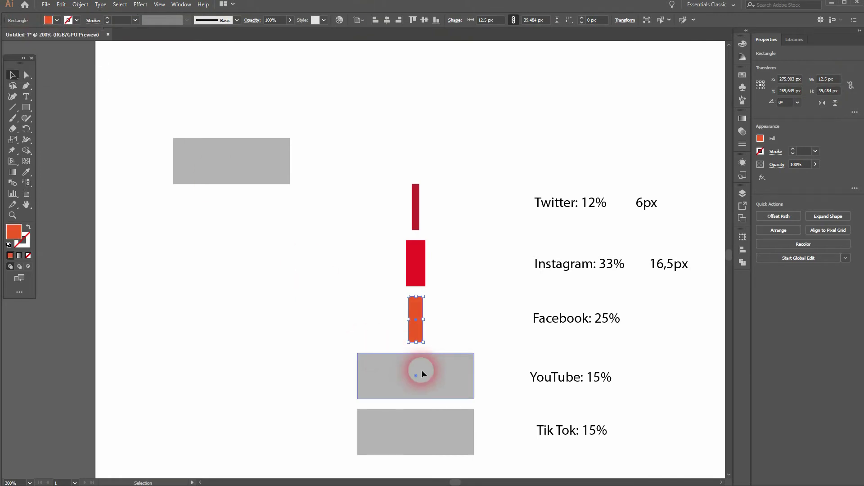
Step: Make the YouTube bar 7,5 px wide and fill it orange
{"action": "left_click", "coordinate": [422, 373]}
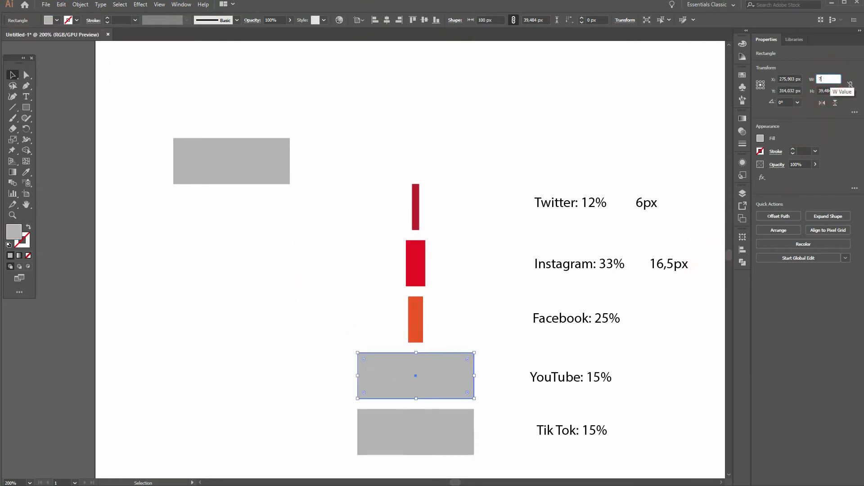
{"action": "type", "text": "7,5"}
{"action": "key", "text": "Return"}
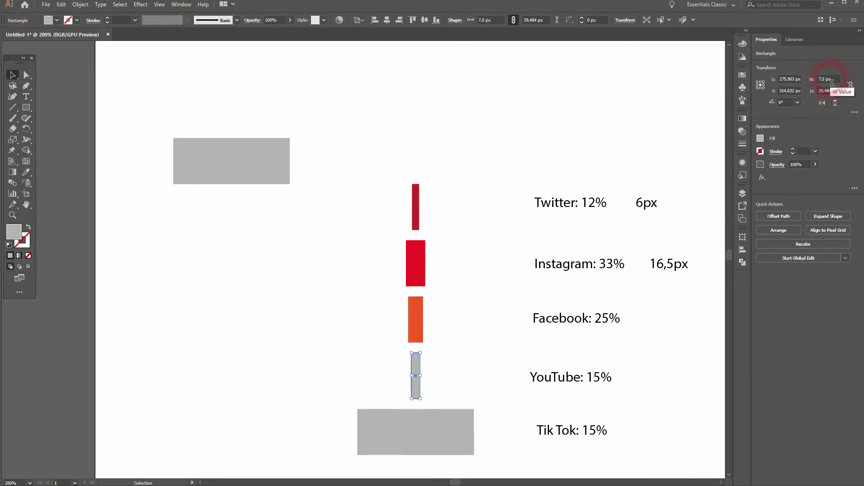
{"action": "left_click", "coordinate": [50, 20]}
{"action": "scroll", "coordinate": [50, 33], "scroll_direction": "up", "scroll_amount": 2}
{"action": "left_click", "coordinate": [31, 46]}
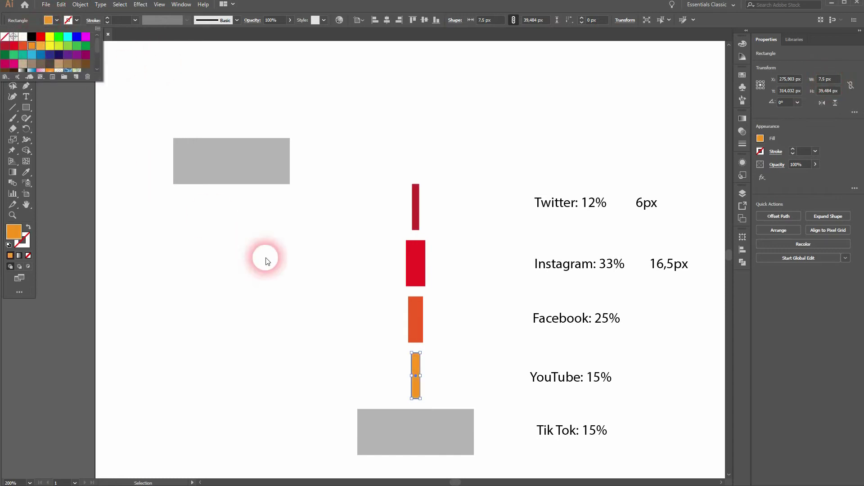
Step: Make the TikTok bar 7,5 px wide and fill it light orange
{"action": "left_click", "coordinate": [415, 440]}
{"action": "left_click", "coordinate": [432, 446]}
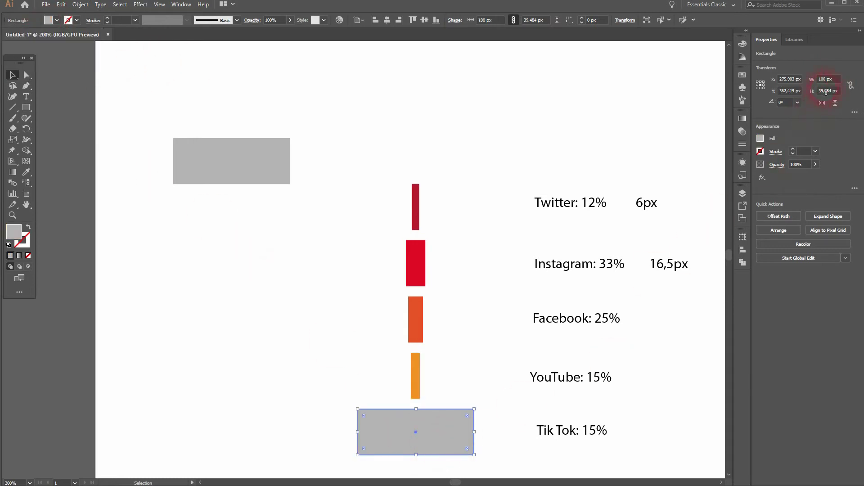
{"action": "left_click", "coordinate": [828, 79]}
{"action": "type", "text": "7,"}
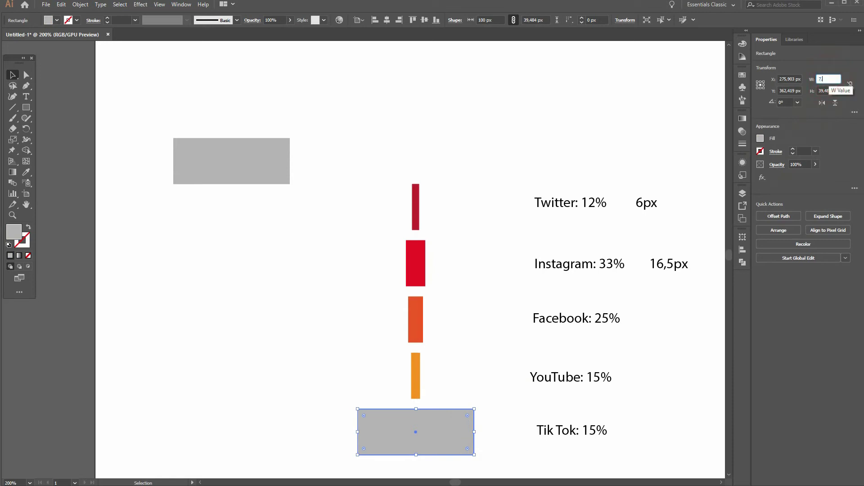
{"action": "type", "text": "5"}
{"action": "key", "text": "Return"}
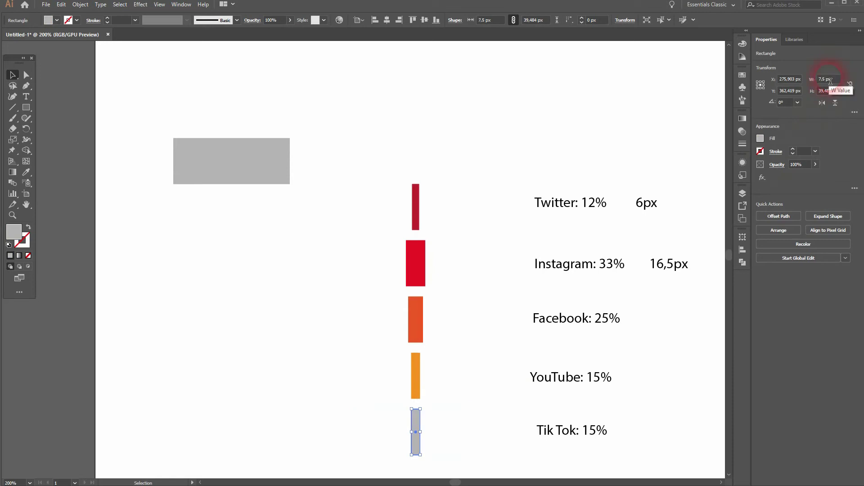
{"action": "left_click", "coordinate": [57, 20]}
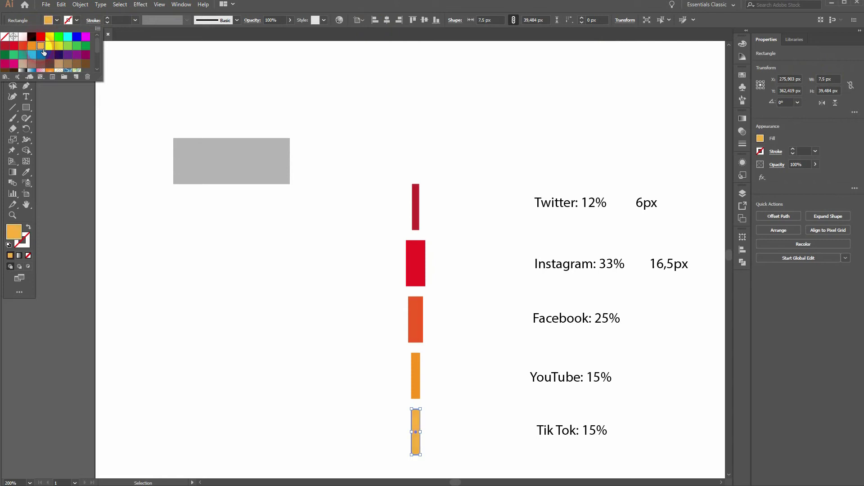
{"action": "left_click", "coordinate": [479, 350]}
{"action": "left_click", "coordinate": [475, 321]}
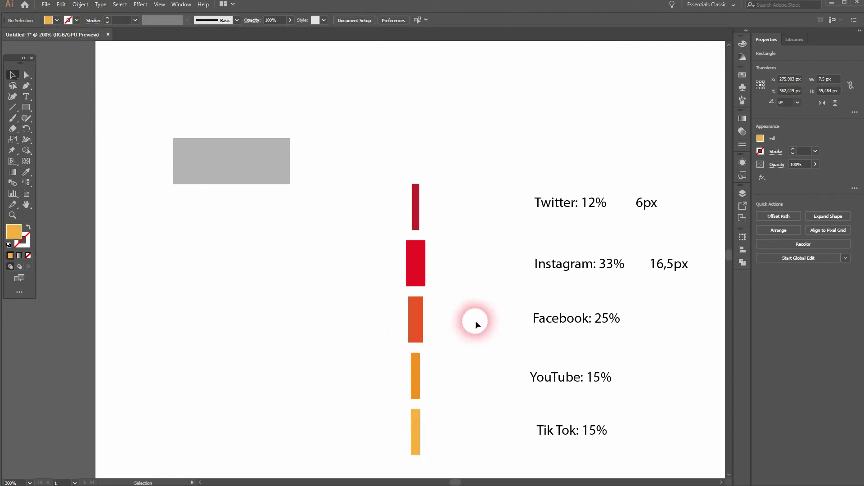
Step: Move the spare grey rectangle and the Twitter bar left, and turn on Snap to Point
{"action": "left_click_drag", "start_coordinate": [226, 144], "coordinate": [265, 250]}
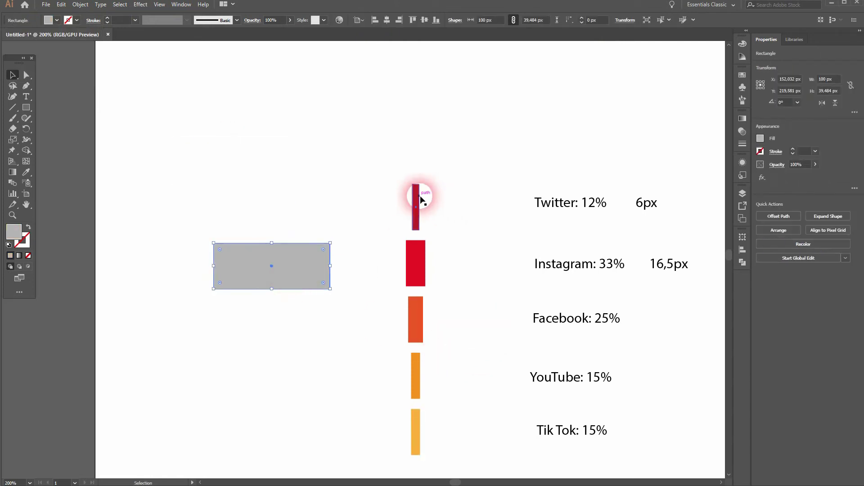
{"action": "left_click_drag", "start_coordinate": [420, 197], "coordinate": [220, 252]}
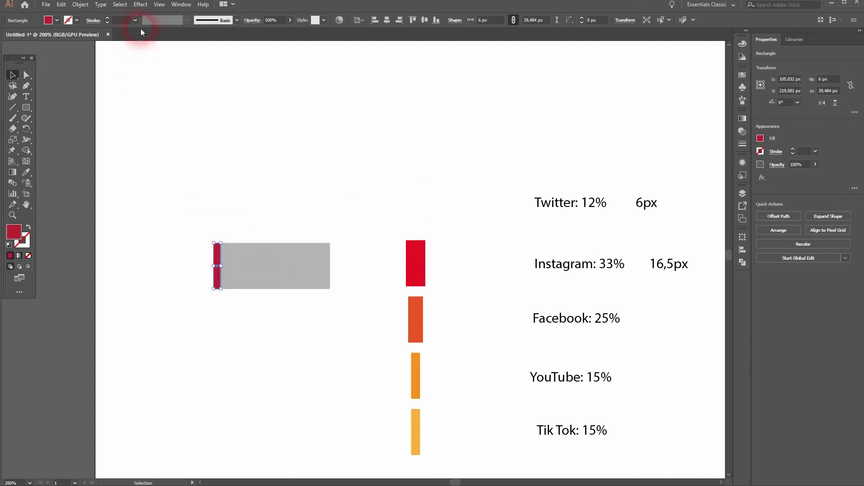
{"action": "left_click", "coordinate": [159, 5]}
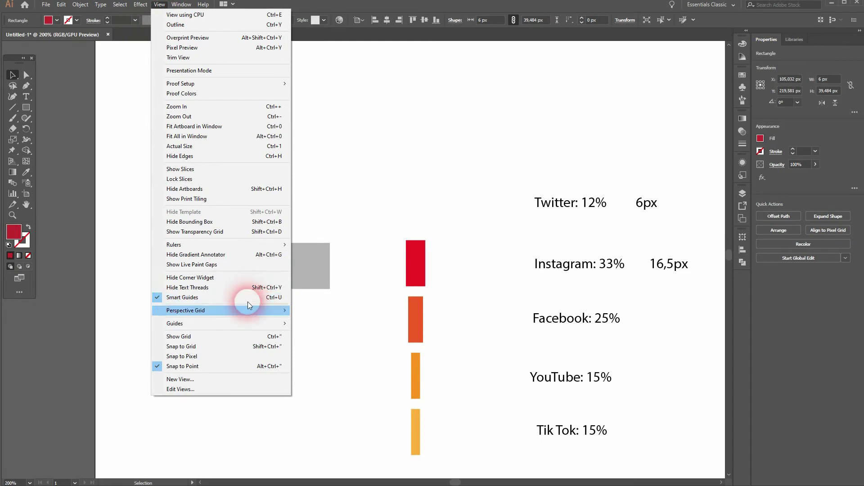
{"action": "left_click", "coordinate": [230, 368]}
Step: Snap the Instagram, Facebook, YouTube and TikTok bars end to end along the grey bar
{"action": "left_click", "coordinate": [333, 291]}
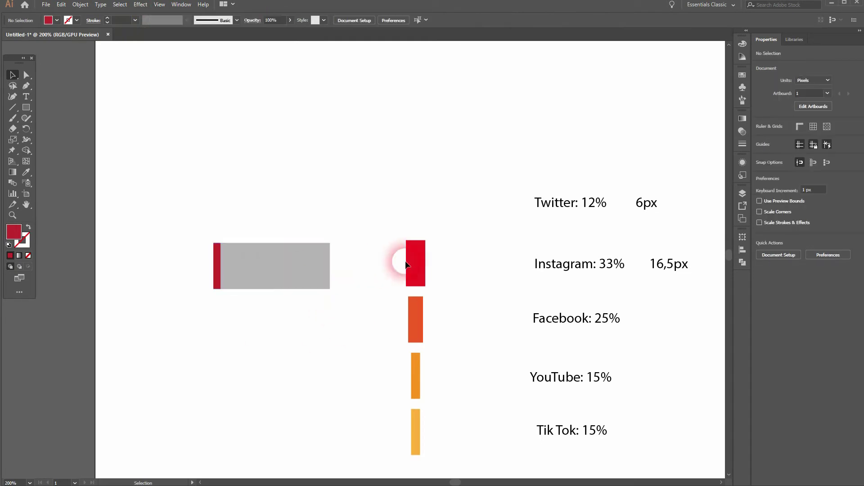
{"action": "left_click_drag", "start_coordinate": [405, 261], "coordinate": [234, 261]}
{"action": "left_click_drag", "start_coordinate": [416, 321], "coordinate": [250, 269]}
{"action": "left_click_drag", "start_coordinate": [417, 377], "coordinate": [264, 272]}
{"action": "left_click_drag", "start_coordinate": [416, 433], "coordinate": [268, 267]}
{"action": "left_click", "coordinate": [386, 359]}
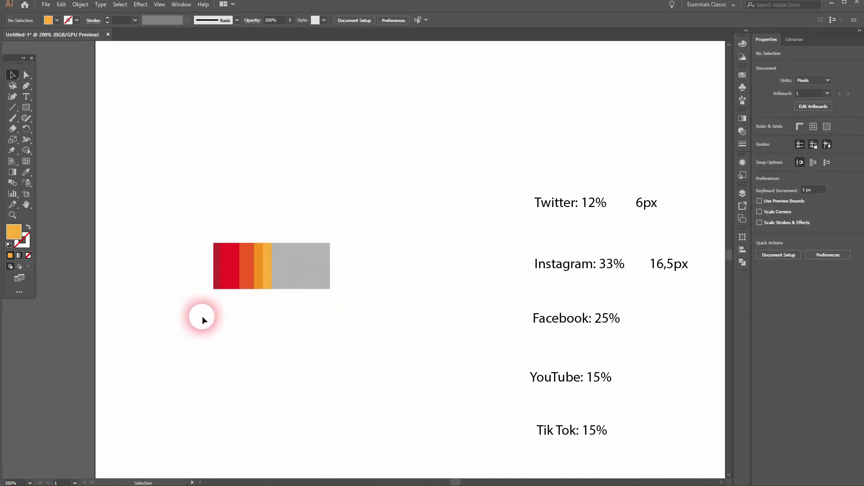
{"action": "left_click_drag", "start_coordinate": [309, 275], "coordinate": [306, 346]}
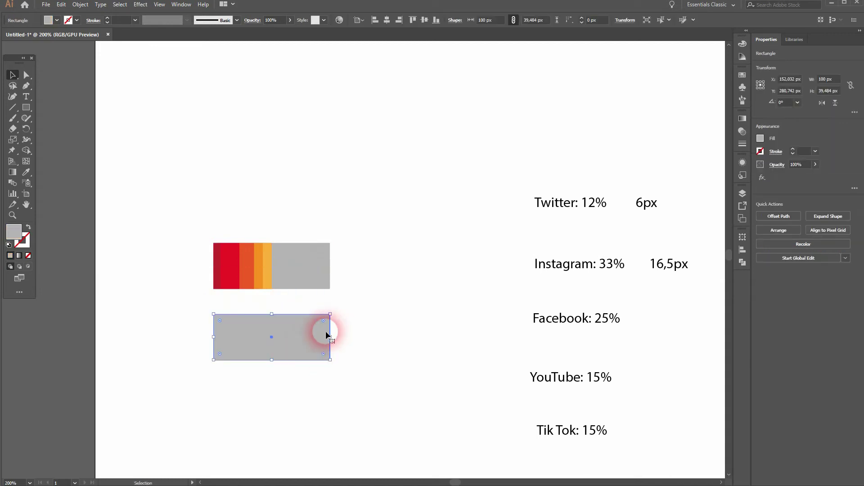
{"action": "left_click", "coordinate": [861, 66]}
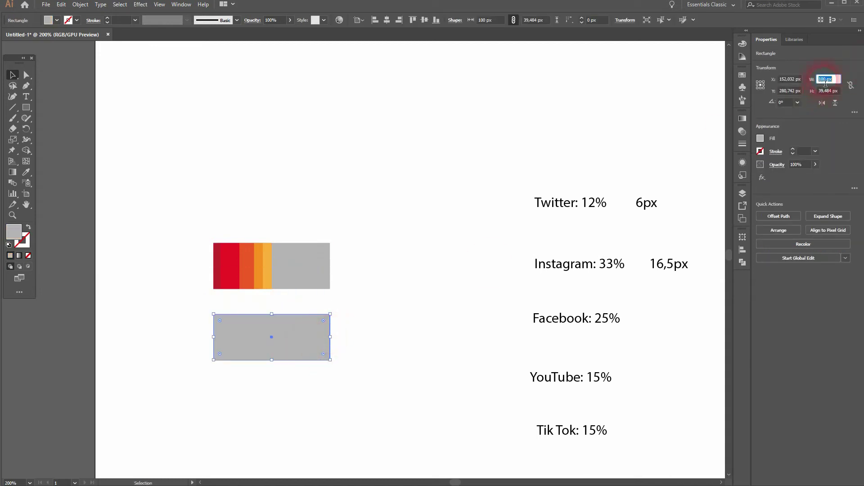
{"action": "type", "text": "50"}
{"action": "key", "text": "Return"}
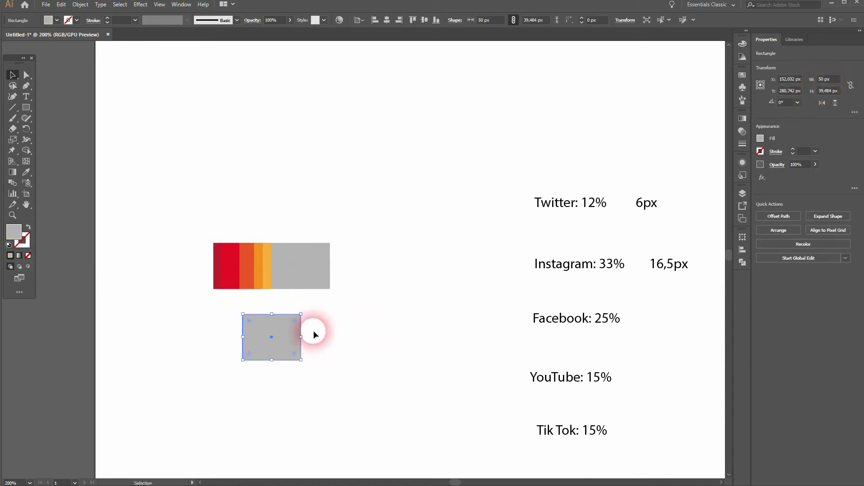
{"action": "right_click", "coordinate": [280, 342]}
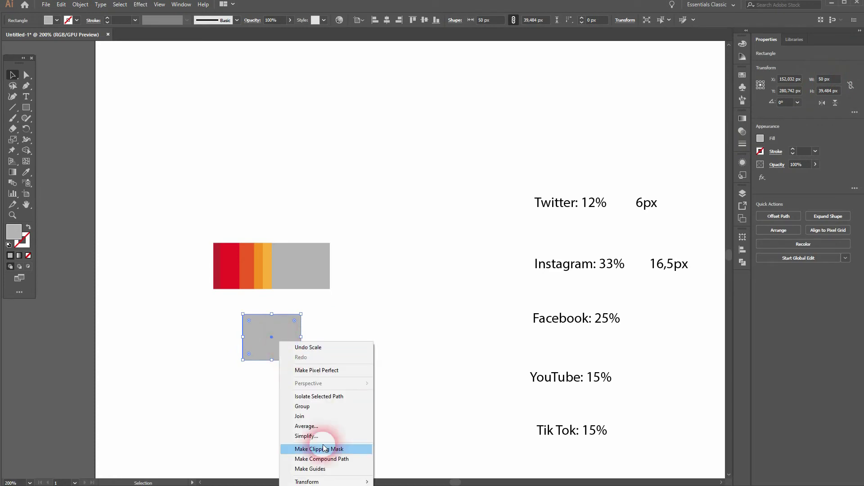
{"action": "left_click", "coordinate": [407, 350]}
{"action": "left_click_drag", "start_coordinate": [373, 359], "coordinate": [384, 191]}
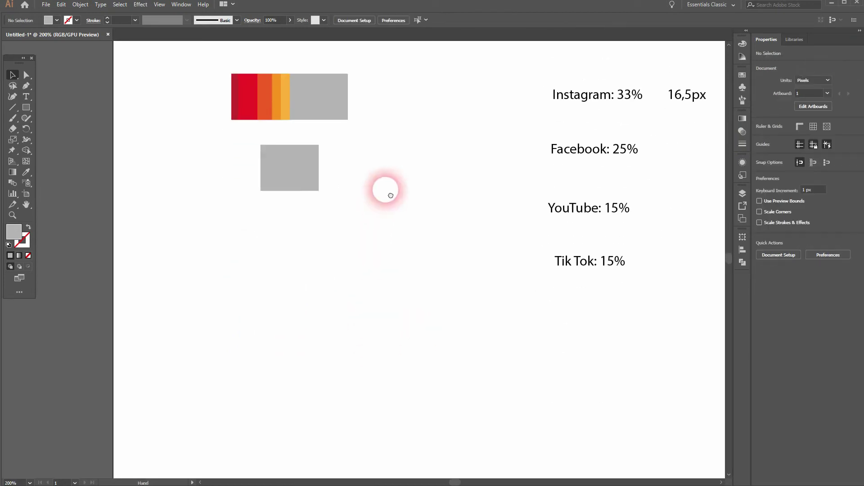
{"action": "right_click", "coordinate": [290, 173]}
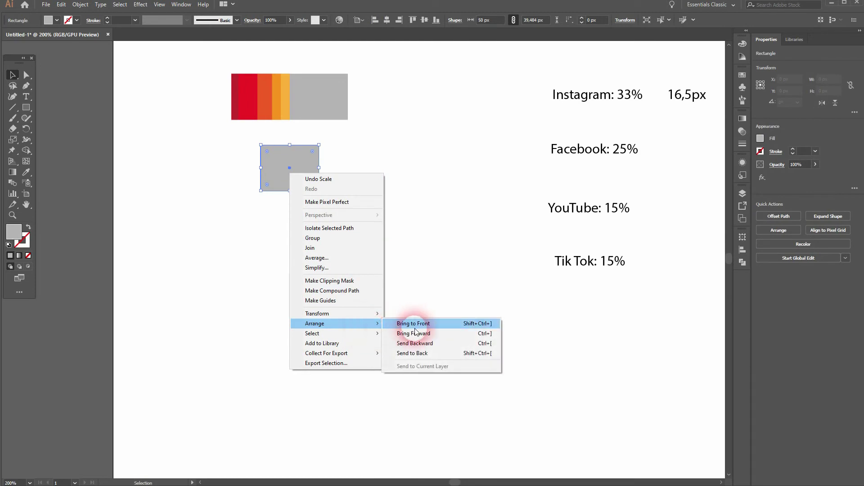
{"action": "left_click", "coordinate": [417, 321]}
{"action": "left_click", "coordinate": [405, 245]}
{"action": "left_click_drag", "start_coordinate": [303, 177], "coordinate": [279, 239]}
{"action": "key", "text": "Delete"}
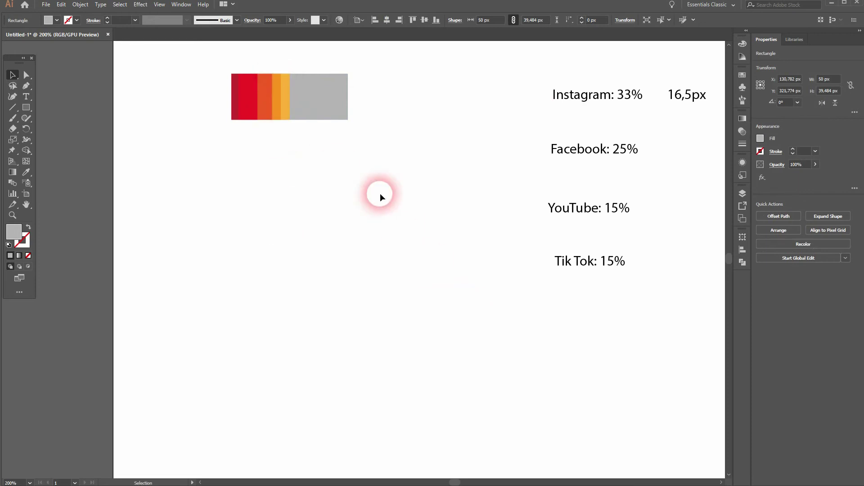
Step: Select all strips of the colour bar and bring up the Brushes panel
{"action": "left_click_drag", "start_coordinate": [447, 197], "coordinate": [429, 339]}
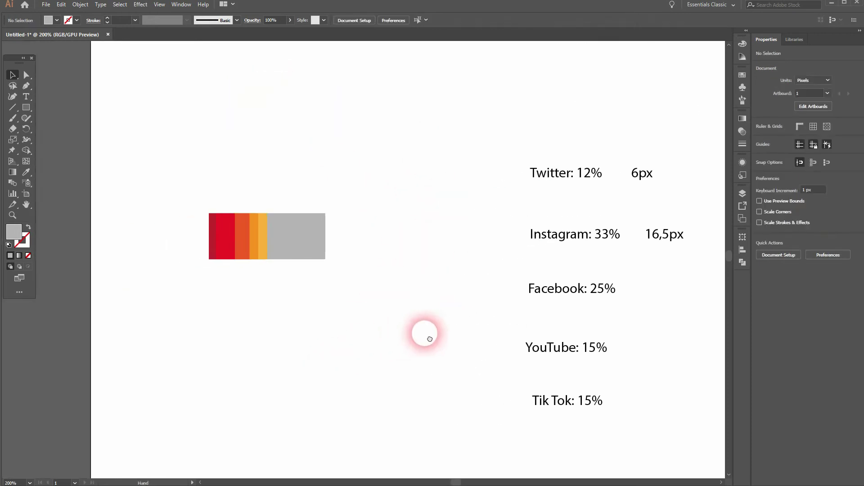
{"action": "left_click_drag", "start_coordinate": [163, 309], "coordinate": [373, 164]}
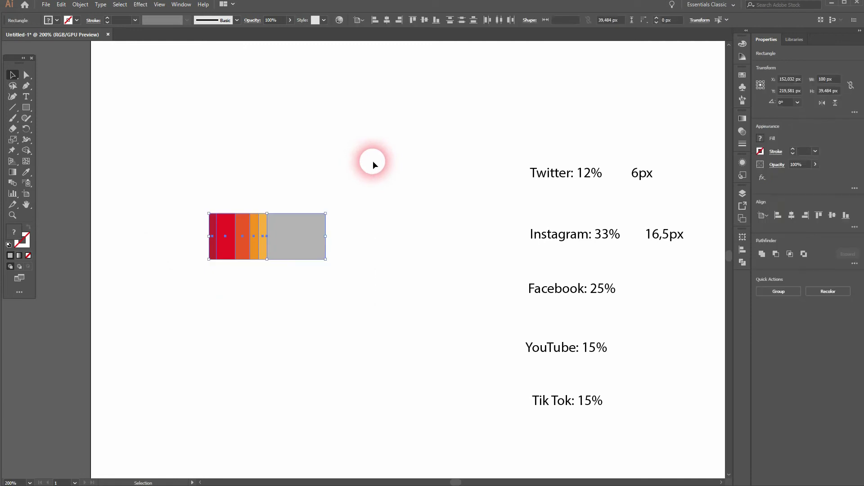
{"action": "left_click", "coordinate": [746, 98]}
{"action": "left_click", "coordinate": [680, 71]}
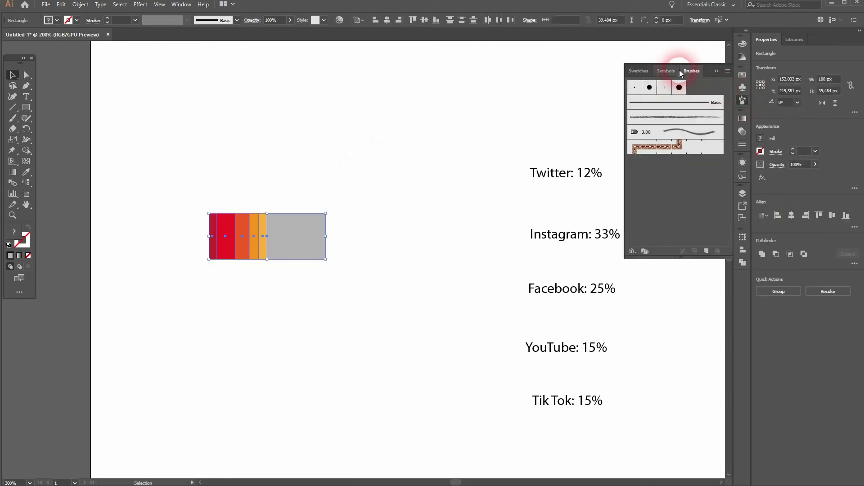
{"action": "left_click", "coordinate": [182, 4]}
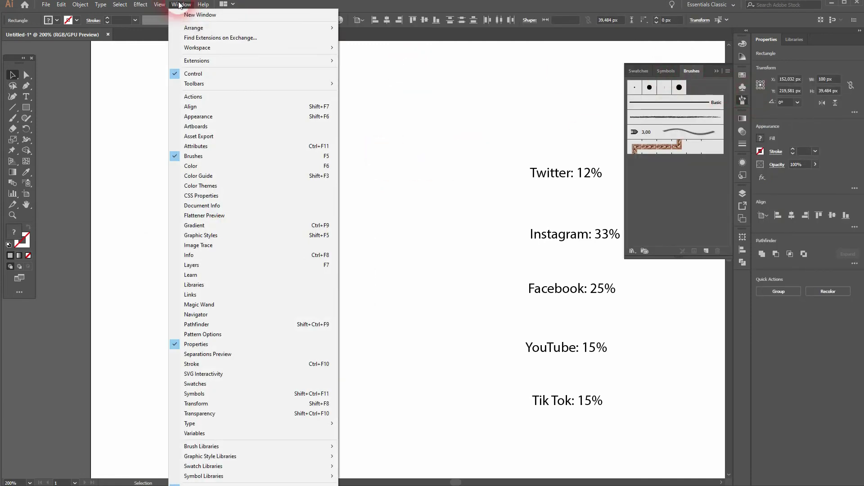
{"action": "left_click", "coordinate": [695, 182]}
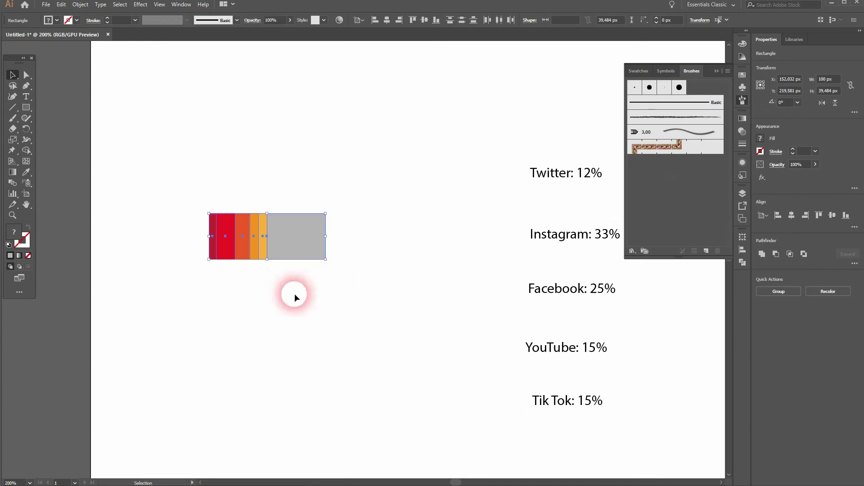
Step: Drag the selected bar into the Brushes panel and save it as Art Brush 1 with default options
{"action": "left_click_drag", "start_coordinate": [289, 233], "coordinate": [684, 196]}
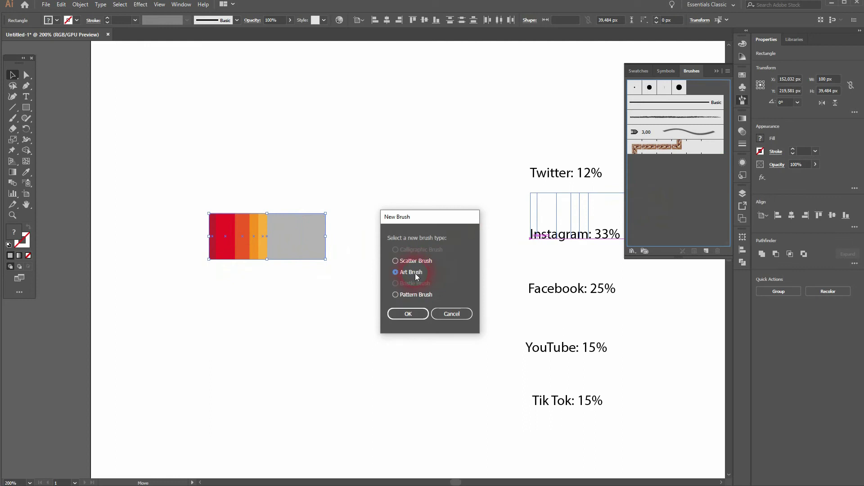
{"action": "left_click", "coordinate": [407, 314]}
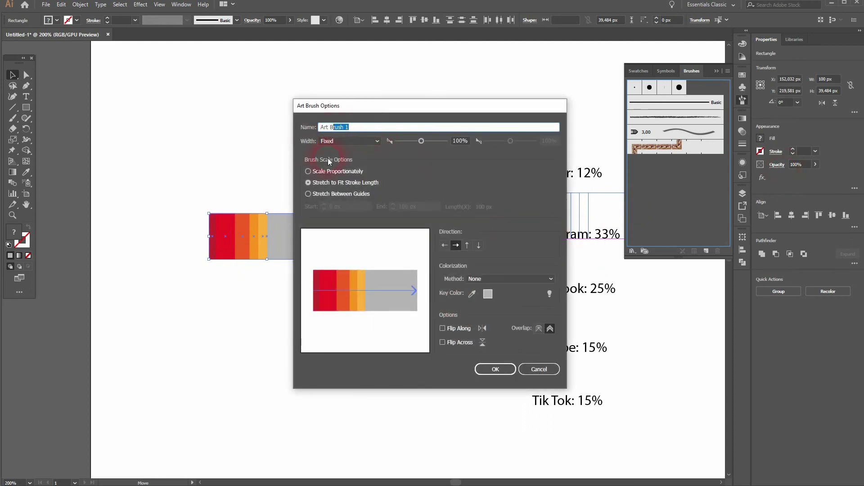
{"action": "left_click", "coordinate": [496, 369]}
{"action": "left_click", "coordinate": [694, 215]}
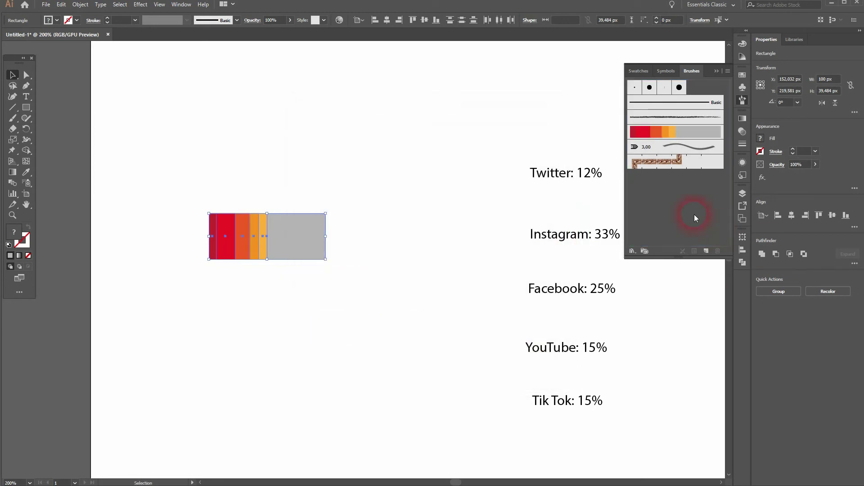
Step: Draw a circle below the bar, make it stroke-only and apply Art Brush 1 to it
{"action": "left_click_drag", "start_coordinate": [372, 323], "coordinate": [320, 243]}
{"action": "left_click_drag", "start_coordinate": [26, 108], "coordinate": [74, 131]}
{"action": "left_click_drag", "start_coordinate": [193, 205], "coordinate": [358, 372]}
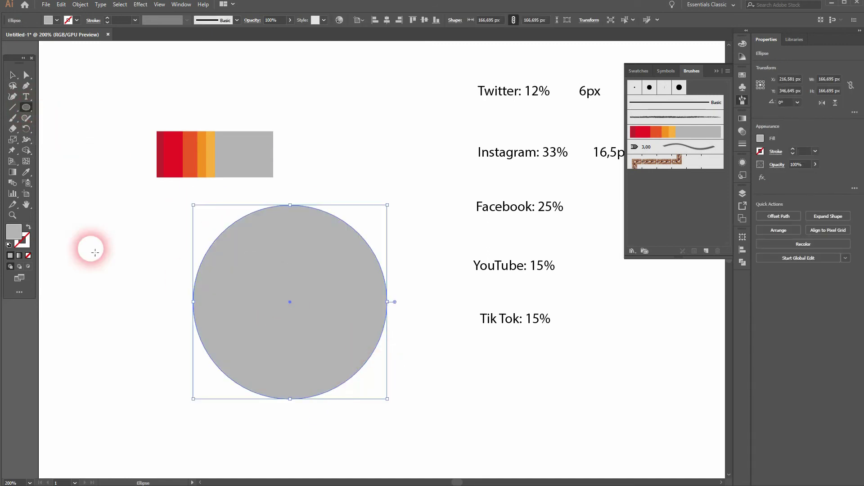
{"action": "left_click", "coordinate": [33, 228]}
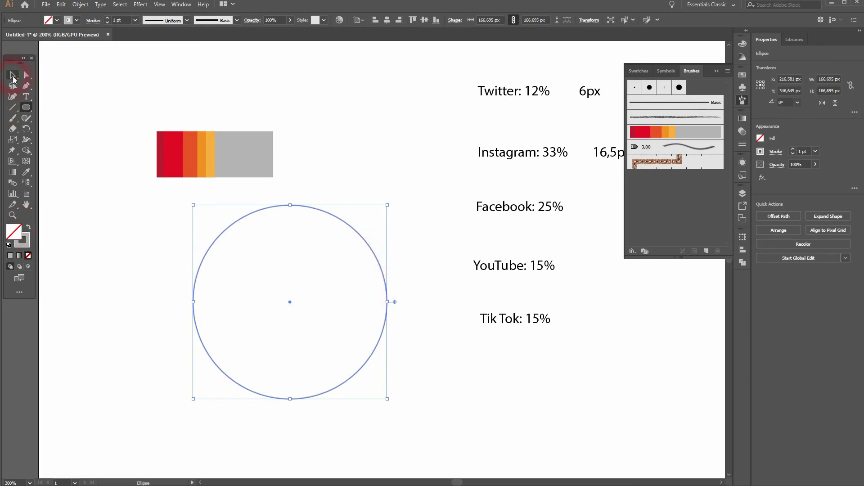
{"action": "left_click", "coordinate": [678, 132]}
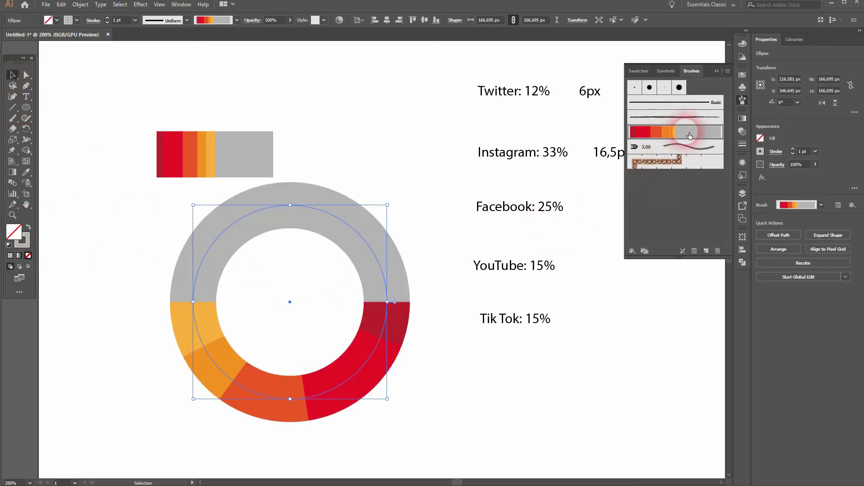
{"action": "left_click", "coordinate": [450, 381]}
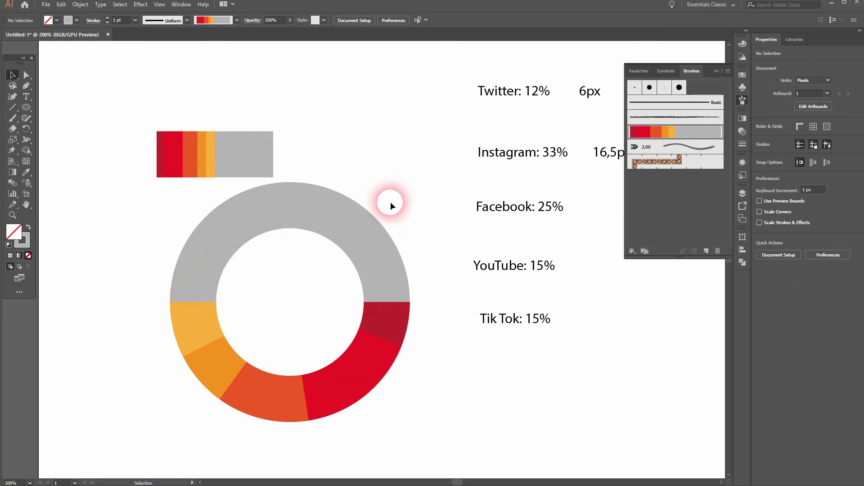
Step: Remove the fill from the grey rectangle in the colour bar
{"action": "left_click", "coordinate": [239, 148]}
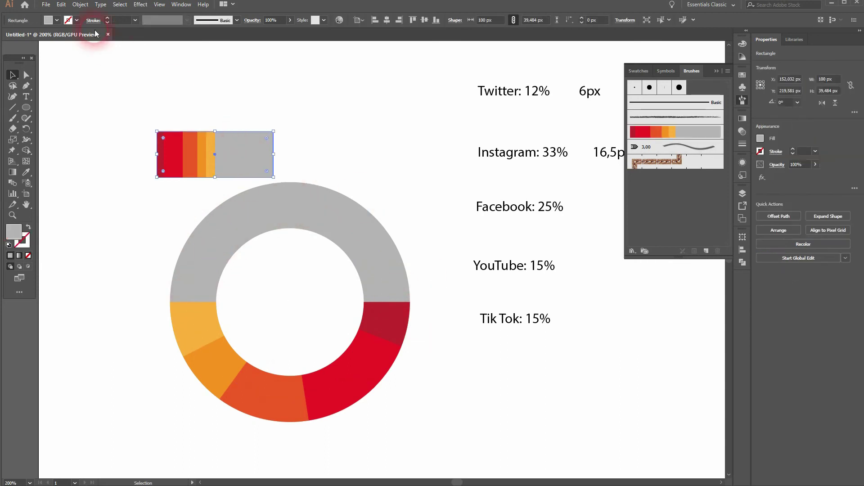
{"action": "left_click", "coordinate": [57, 20]}
{"action": "scroll", "coordinate": [35, 58], "scroll_direction": "up", "scroll_amount": 2}
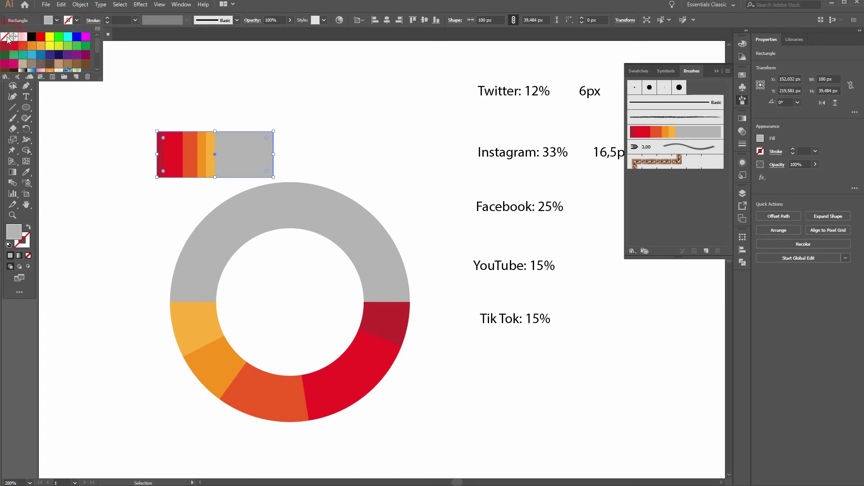
{"action": "left_click", "coordinate": [6, 37]}
{"action": "left_click", "coordinate": [129, 111]}
Step: Make the red-orange strips an Art Brush set to Stretch to Fit Stroke Length
{"action": "left_click_drag", "start_coordinate": [129, 111], "coordinate": [296, 179]}
{"action": "mouse_move", "coordinate": [232, 160]}
{"action": "left_mouse_down"}
{"action": "mouse_move", "coordinate": [655, 160]}
{"action": "mouse_move", "coordinate": [666, 196]}
{"action": "left_mouse_up"}
{"action": "left_click", "coordinate": [163, 96]}
{"action": "left_click_drag", "start_coordinate": [121, 105], "coordinate": [199, 160]}
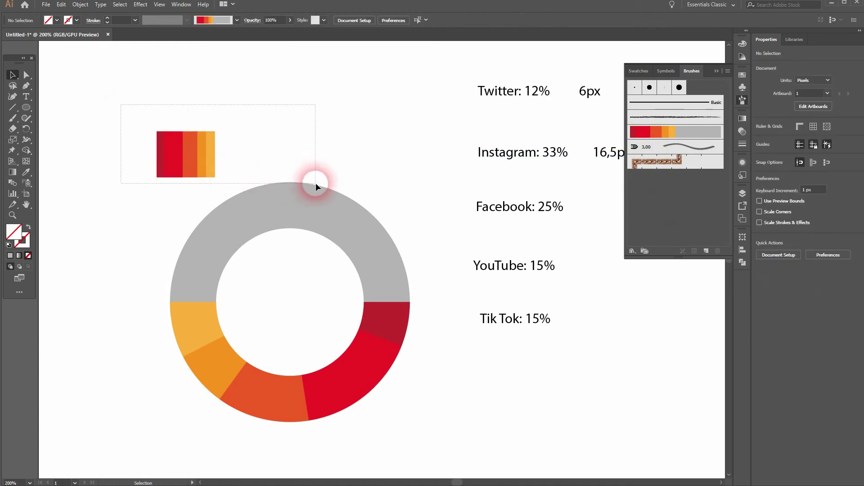
{"action": "left_click_drag", "start_coordinate": [315, 183], "coordinate": [228, 158]}
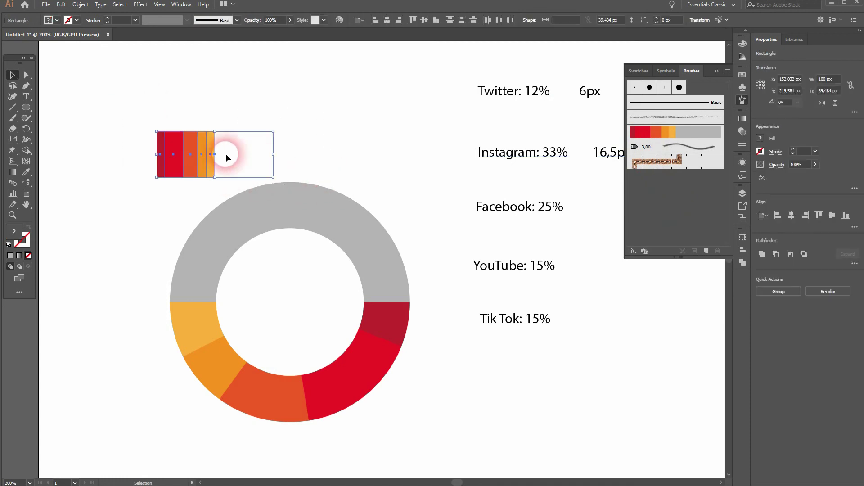
{"action": "mouse_move", "coordinate": [171, 143]}
{"action": "left_mouse_down"}
{"action": "mouse_move", "coordinate": [604, 147]}
{"action": "mouse_move", "coordinate": [691, 191]}
{"action": "left_mouse_up"}
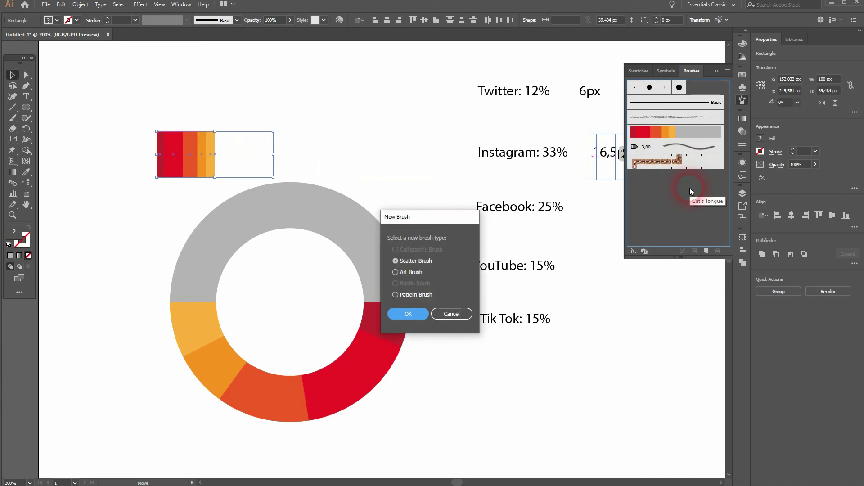
{"action": "left_click", "coordinate": [409, 273]}
{"action": "left_click", "coordinate": [408, 315]}
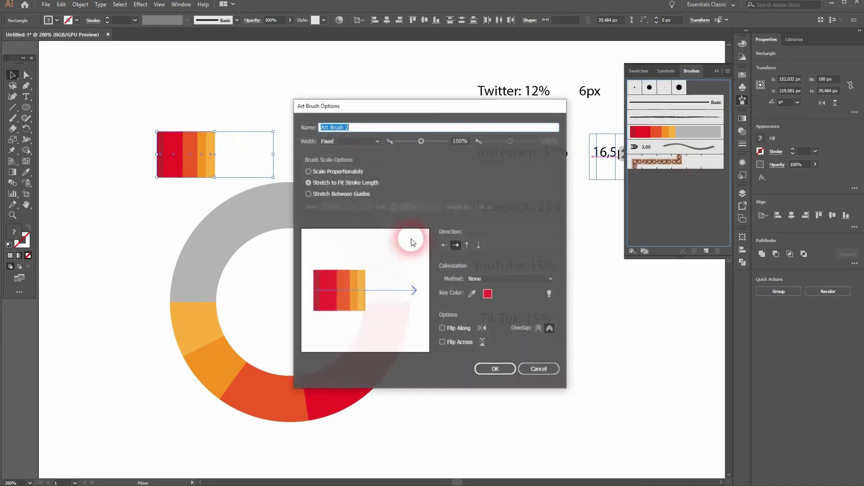
{"action": "left_click", "coordinate": [523, 383]}
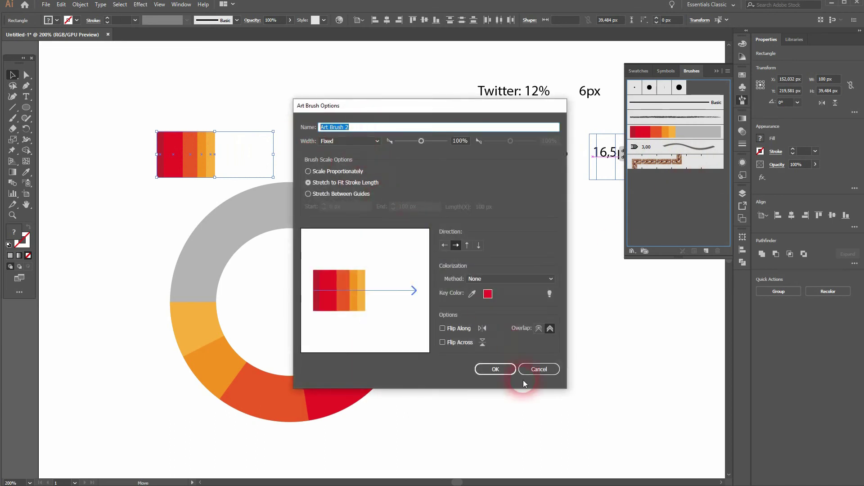
{"action": "left_click", "coordinate": [496, 369]}
Step: Apply Art Brush 2 to the donut's circle path
{"action": "left_click", "coordinate": [710, 145]}
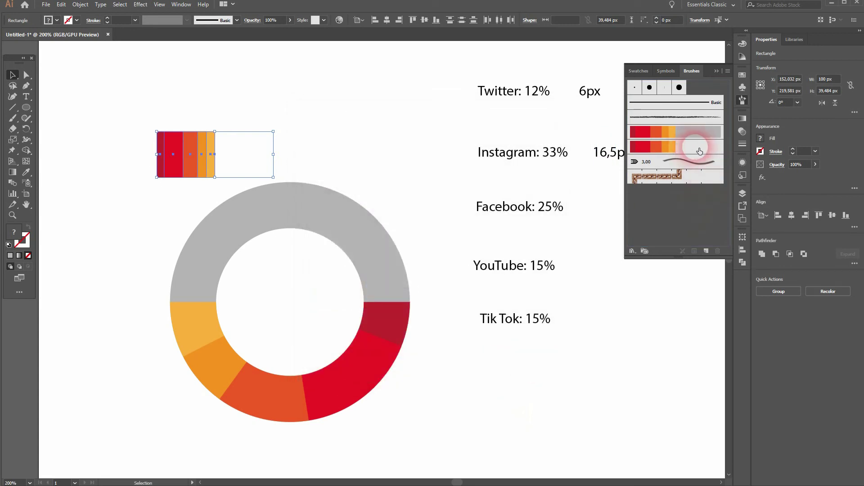
{"action": "left_click", "coordinate": [391, 241]}
{"action": "left_click", "coordinate": [695, 147]}
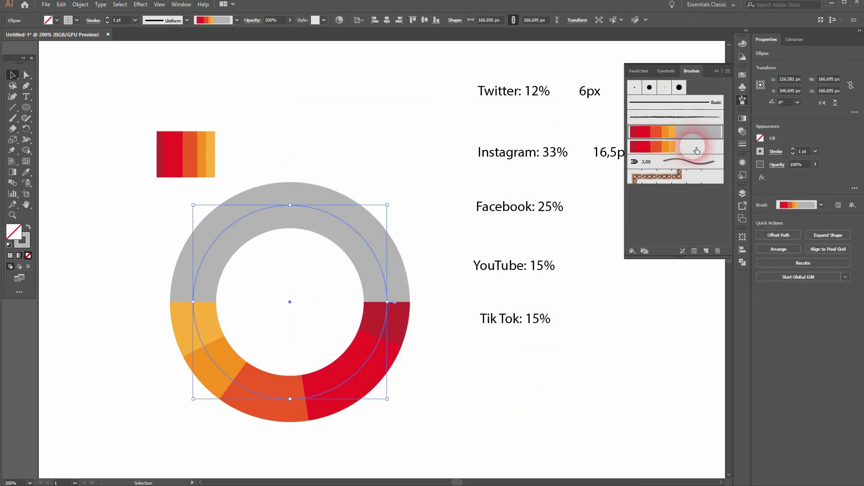
{"action": "left_click", "coordinate": [489, 340]}
Step: Rotate the circle so the coloured arc forms the top half, then collapse the Brushes panel
{"action": "left_click", "coordinate": [237, 409]}
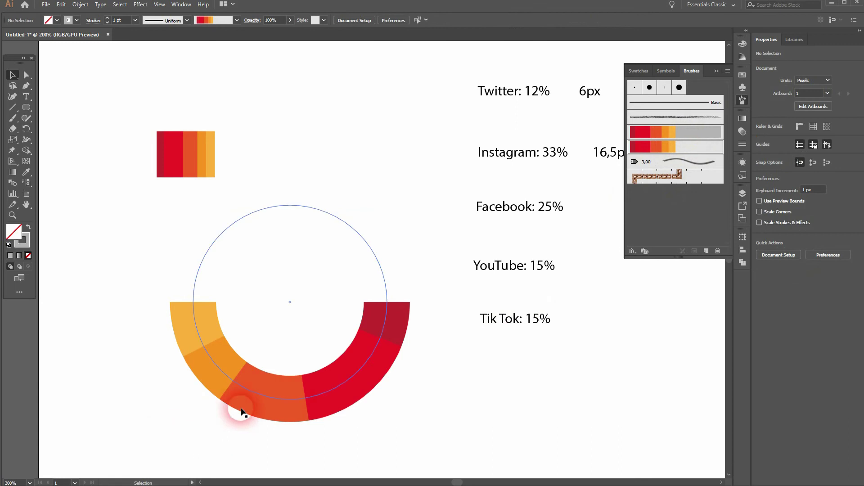
{"action": "left_click", "coordinate": [291, 394]}
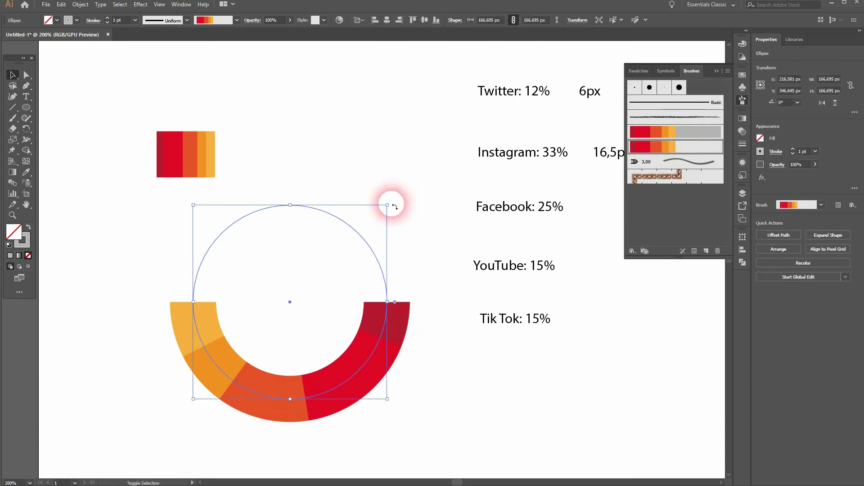
{"action": "left_click_drag", "start_coordinate": [392, 201], "coordinate": [191, 369]}
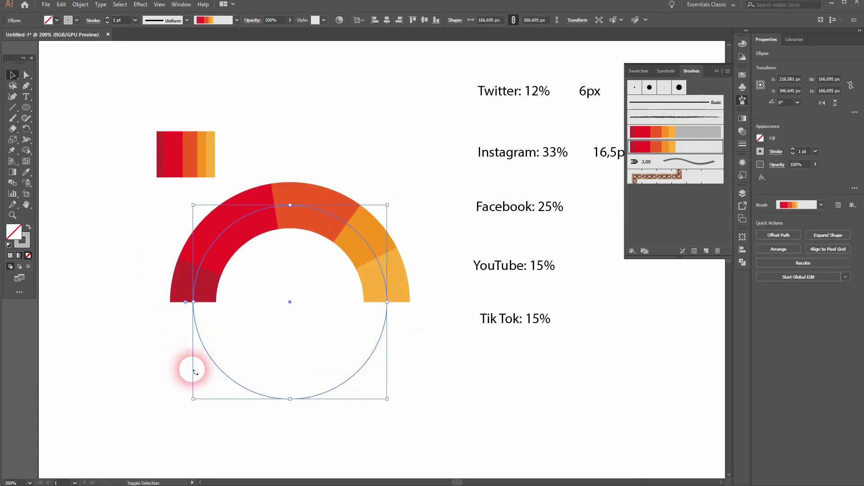
{"action": "left_click", "coordinate": [477, 385]}
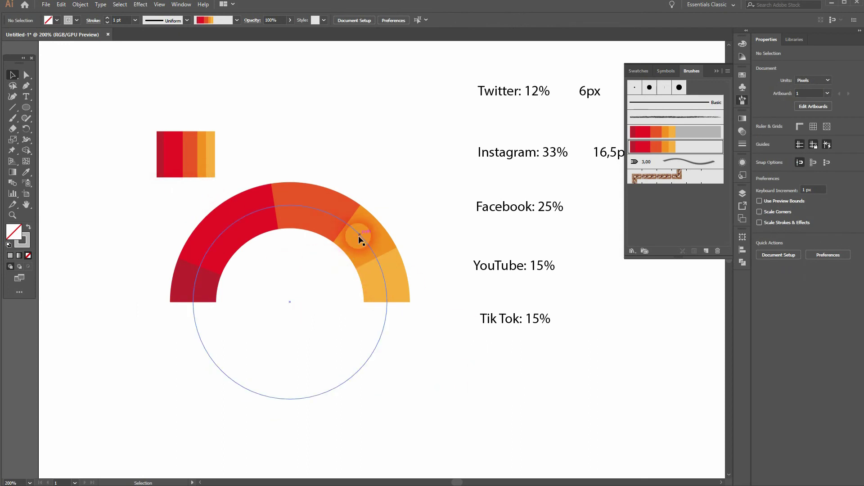
{"action": "left_click", "coordinate": [717, 71]}
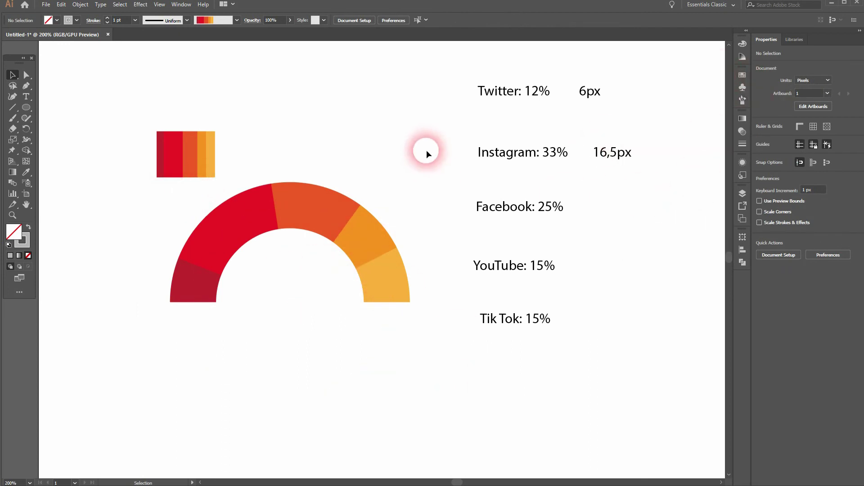
Step: Centre the chart and move the colour strips to the top-left corner
{"action": "mouse_move", "coordinate": [426, 151]}
{"action": "left_mouse_down"}
{"action": "mouse_move", "coordinate": [477, 185]}
{"action": "mouse_move", "coordinate": [456, 213]}
{"action": "left_mouse_up"}
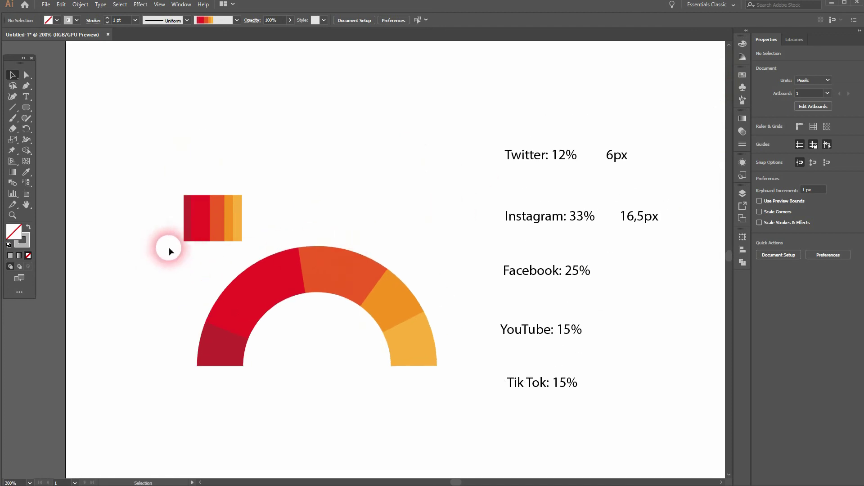
{"action": "left_click_drag", "start_coordinate": [164, 249], "coordinate": [307, 155]}
{"action": "left_click_drag", "start_coordinate": [224, 221], "coordinate": [153, 89]}
Step: Place Twitter: 12% left of the arc, Instagram: 33% at its upper left, Facebook: 25% above
{"action": "left_click_drag", "start_coordinate": [480, 177], "coordinate": [135, 320]}
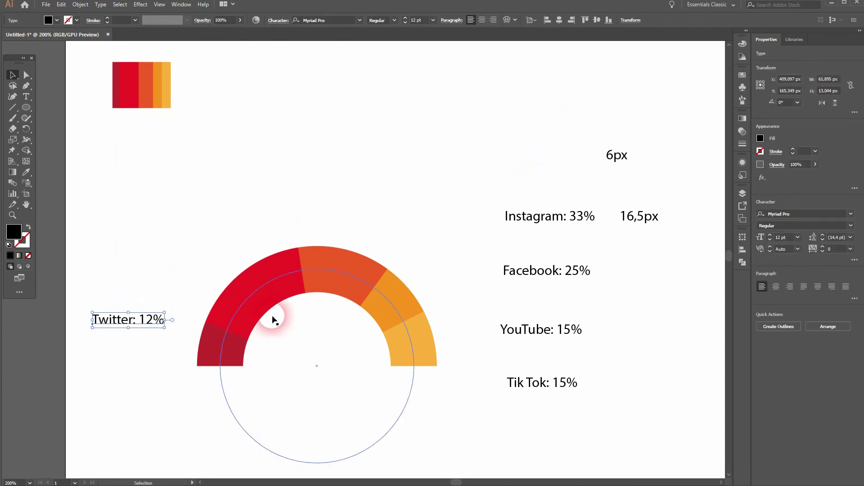
{"action": "left_click_drag", "start_coordinate": [478, 239], "coordinate": [608, 192]}
{"action": "left_click_drag", "start_coordinate": [518, 225], "coordinate": [154, 249]}
{"action": "left_click_drag", "start_coordinate": [496, 289], "coordinate": [610, 257]}
{"action": "left_click_drag", "start_coordinate": [540, 275], "coordinate": [353, 229]}
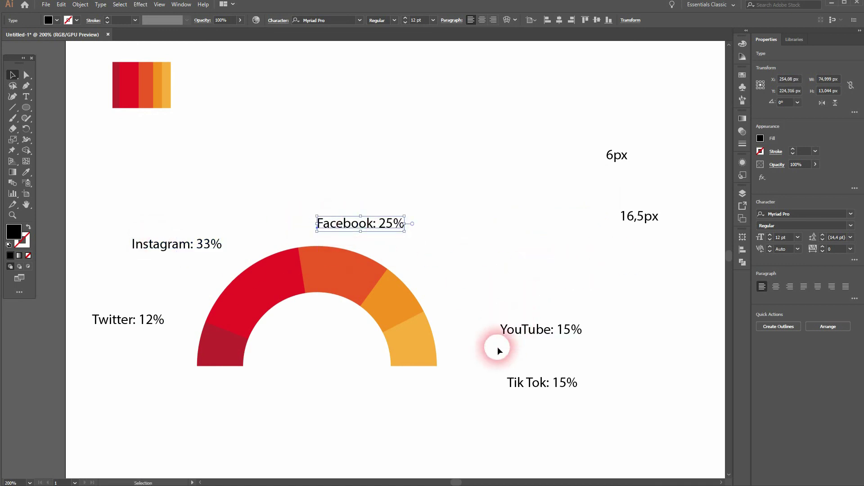
Step: Place YouTube: 15% and Tik Tok: 15% beside the arc's right side
{"action": "left_click_drag", "start_coordinate": [494, 351], "coordinate": [631, 288]}
{"action": "left_click_drag", "start_coordinate": [551, 331], "coordinate": [492, 280]}
{"action": "left_click_drag", "start_coordinate": [498, 406], "coordinate": [627, 358]}
{"action": "left_click_drag", "start_coordinate": [552, 379], "coordinate": [508, 341]}
{"action": "left_click", "coordinate": [235, 208]}
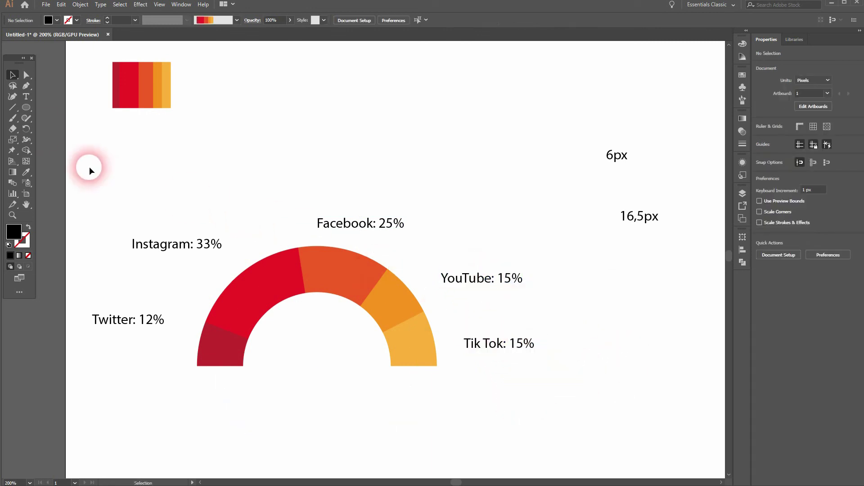
{"action": "left_click", "coordinate": [12, 107]}
Step: Draw black leader lines from the Twitter and Instagram segments to their labels
{"action": "mouse_move", "coordinate": [208, 345]}
{"action": "left_mouse_down"}
{"action": "mouse_move", "coordinate": [158, 332]}
{"action": "mouse_move", "coordinate": [167, 330]}
{"action": "left_mouse_up"}
{"action": "left_click_drag", "start_coordinate": [246, 296], "coordinate": [210, 263]}
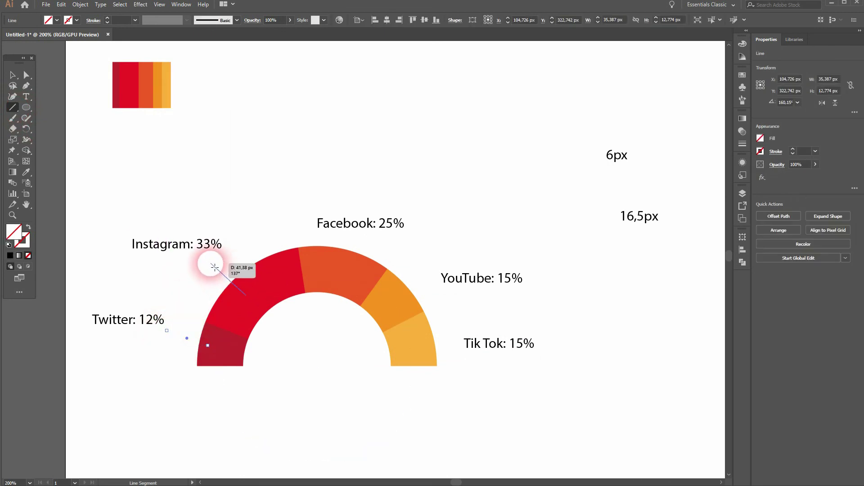
{"action": "left_click", "coordinate": [12, 75]}
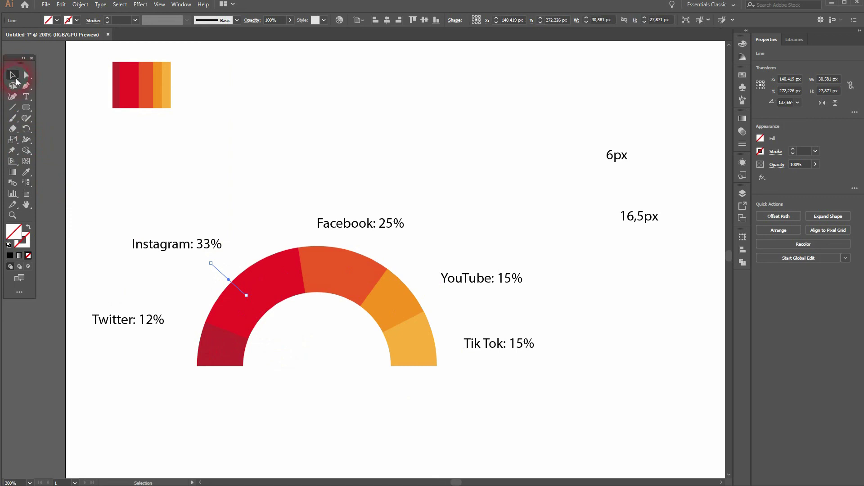
{"action": "left_click", "coordinate": [77, 21]}
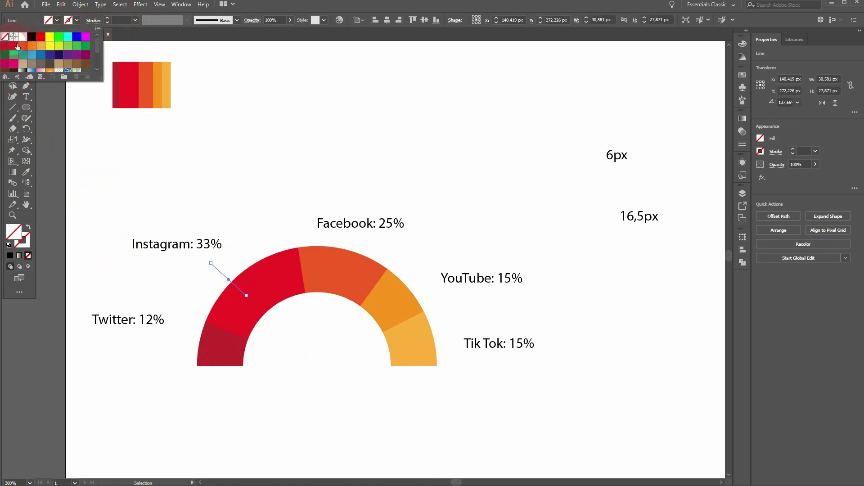
{"action": "left_click", "coordinate": [32, 38]}
{"action": "left_click", "coordinate": [191, 334]}
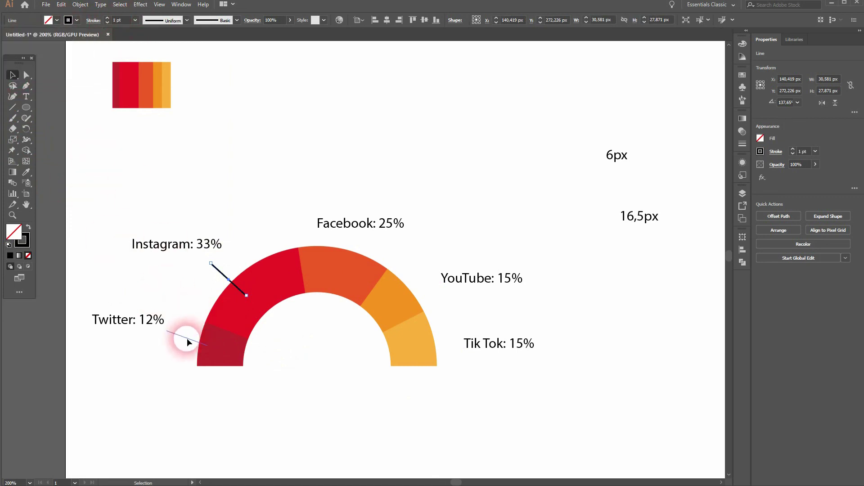
{"action": "left_click", "coordinate": [77, 21]}
{"action": "left_click", "coordinate": [32, 38]}
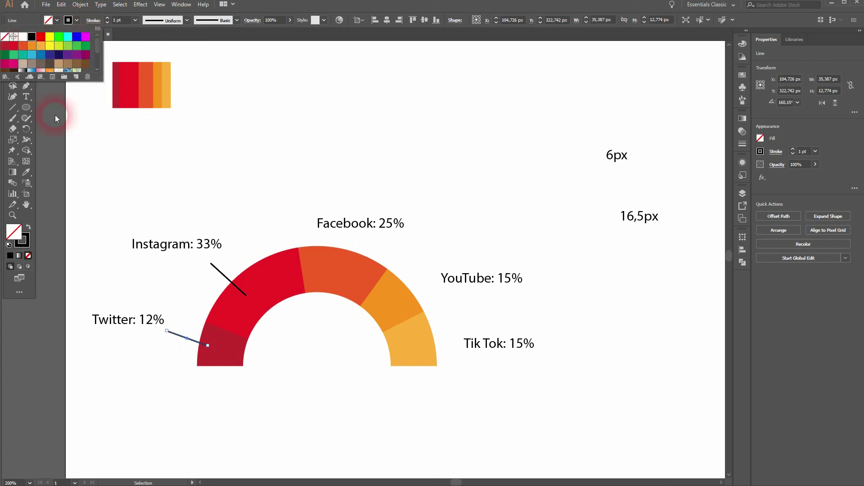
Step: Draw leader lines to the Facebook: 25%, YouTube: 15% and Tik Tok: 15% labels
{"action": "left_click", "coordinate": [13, 108]}
{"action": "left_click", "coordinate": [332, 264]}
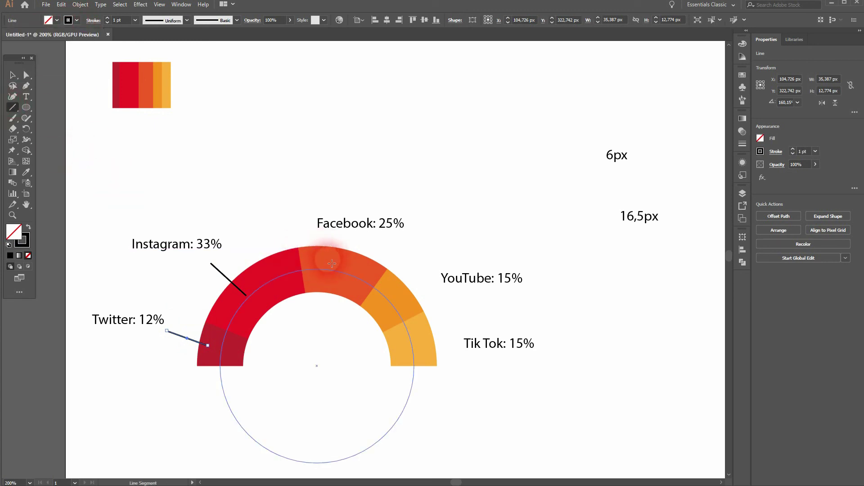
{"action": "left_click_drag", "start_coordinate": [332, 264], "coordinate": [359, 237]}
{"action": "left_click", "coordinate": [393, 308]}
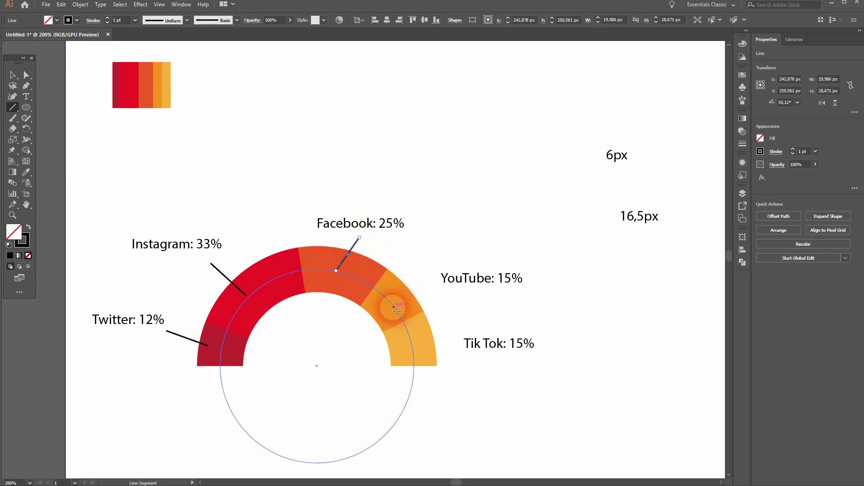
{"action": "left_click_drag", "start_coordinate": [397, 311], "coordinate": [437, 286]}
{"action": "left_click_drag", "start_coordinate": [411, 348], "coordinate": [454, 348]}
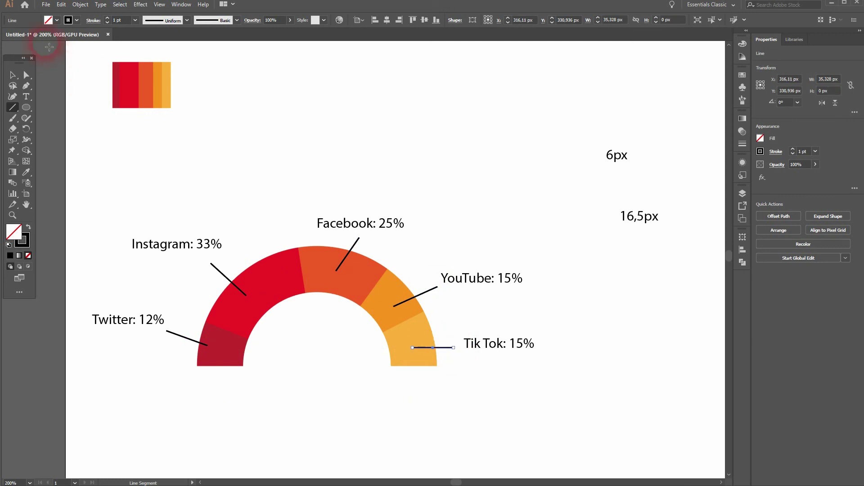
Step: Delete the leftover 6px and 16,5px notes
{"action": "left_click", "coordinate": [13, 75]}
{"action": "left_click", "coordinate": [480, 207]}
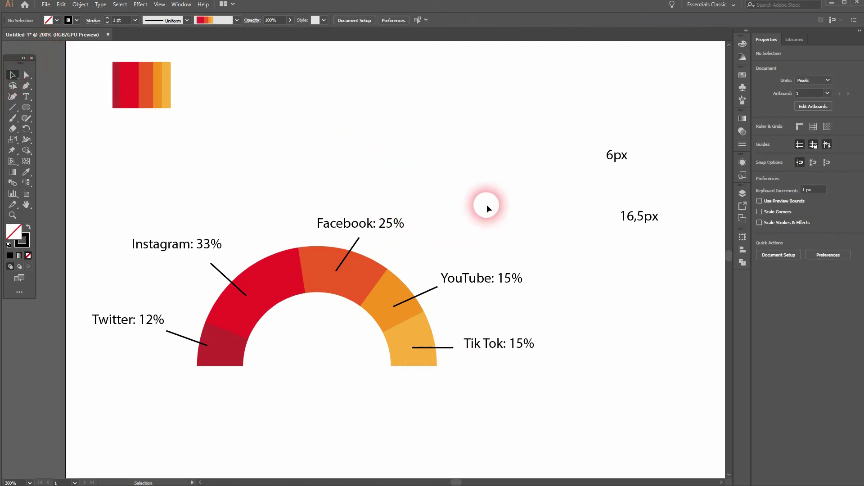
{"action": "left_click", "coordinate": [656, 163]}
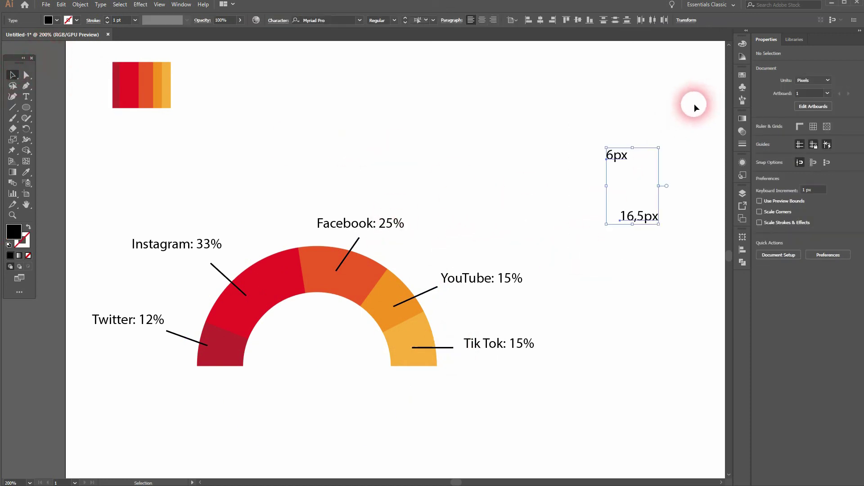
{"action": "key", "text": "Delete"}
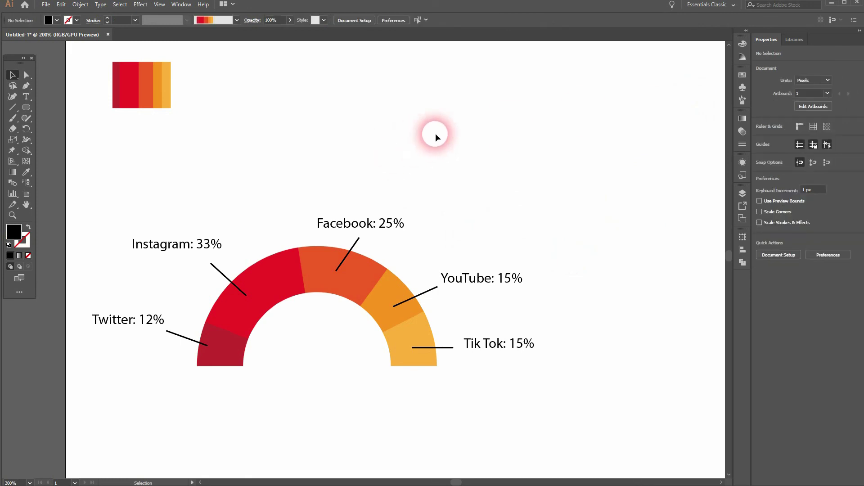